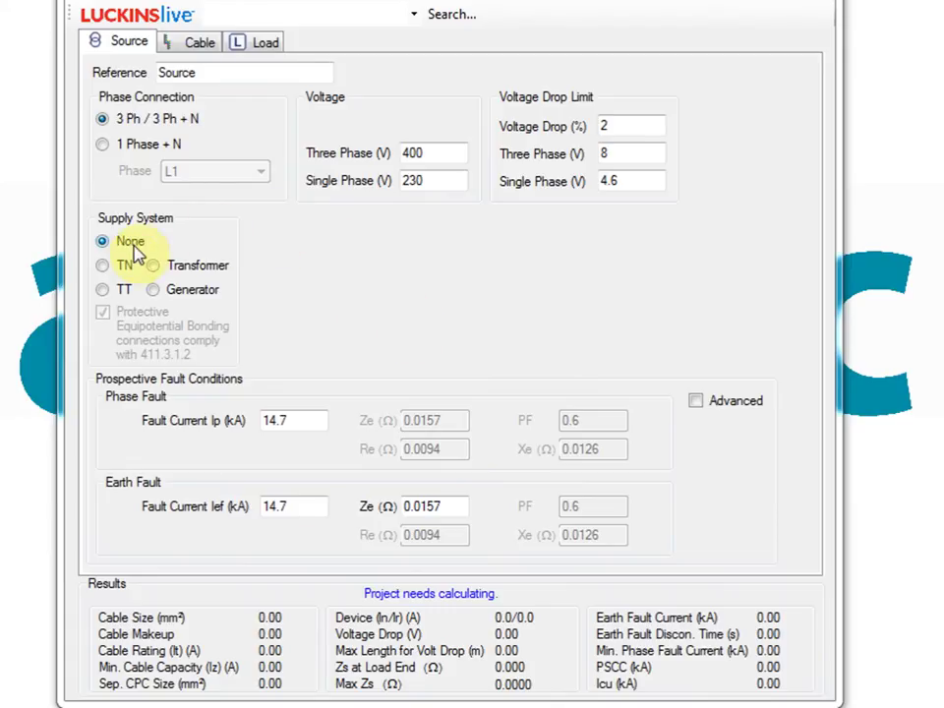
Make the supply TN, apply a 185 mm², 35 m service cable (12.9 kA), then select single phase.
click(103, 267)
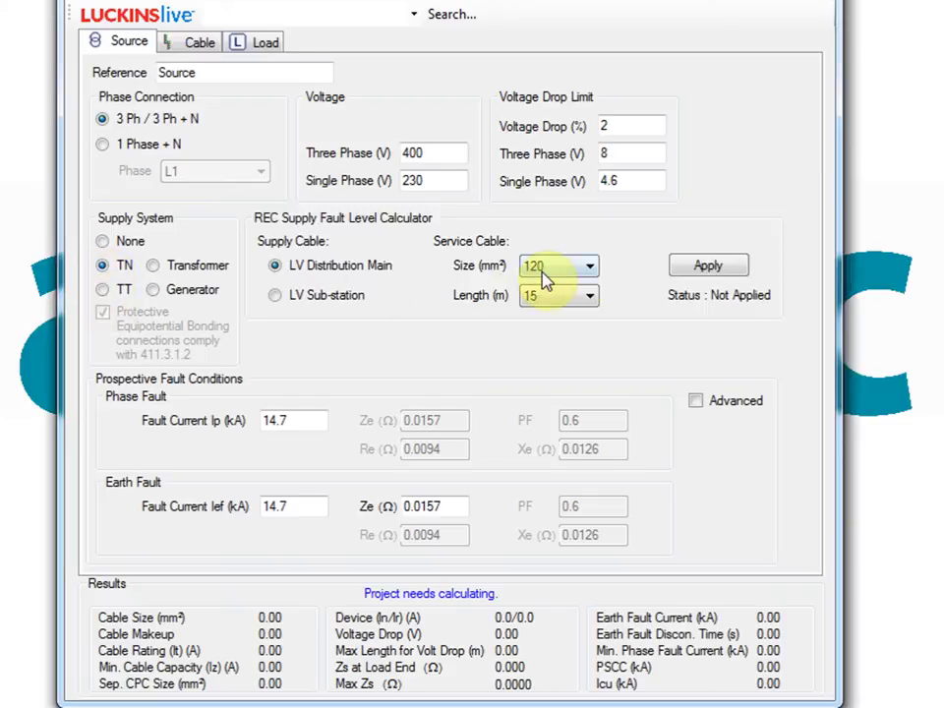
click(585, 268)
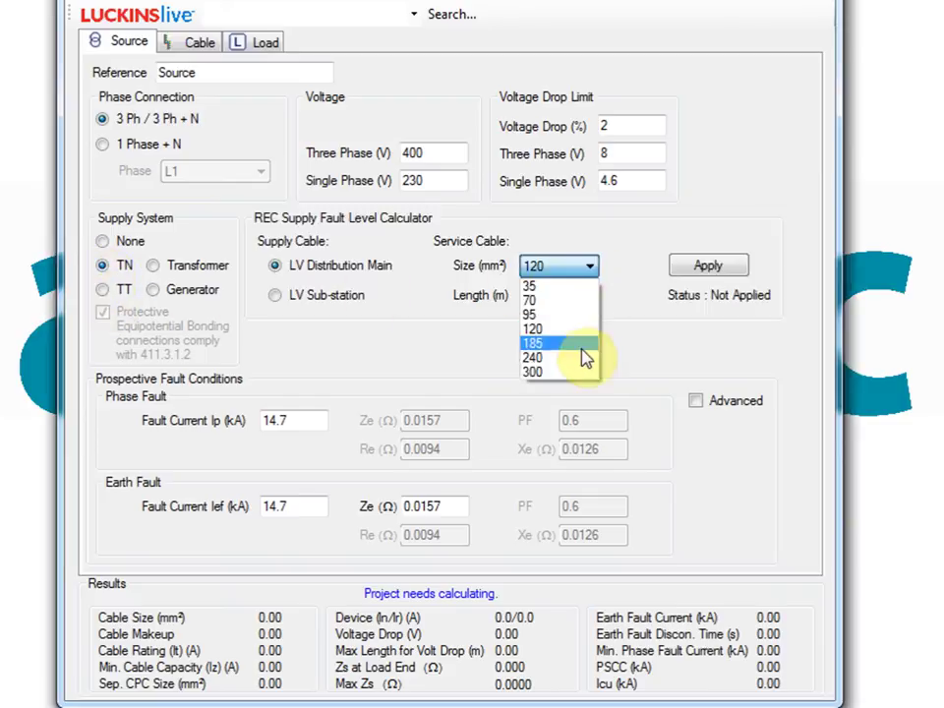
click(583, 349)
click(587, 300)
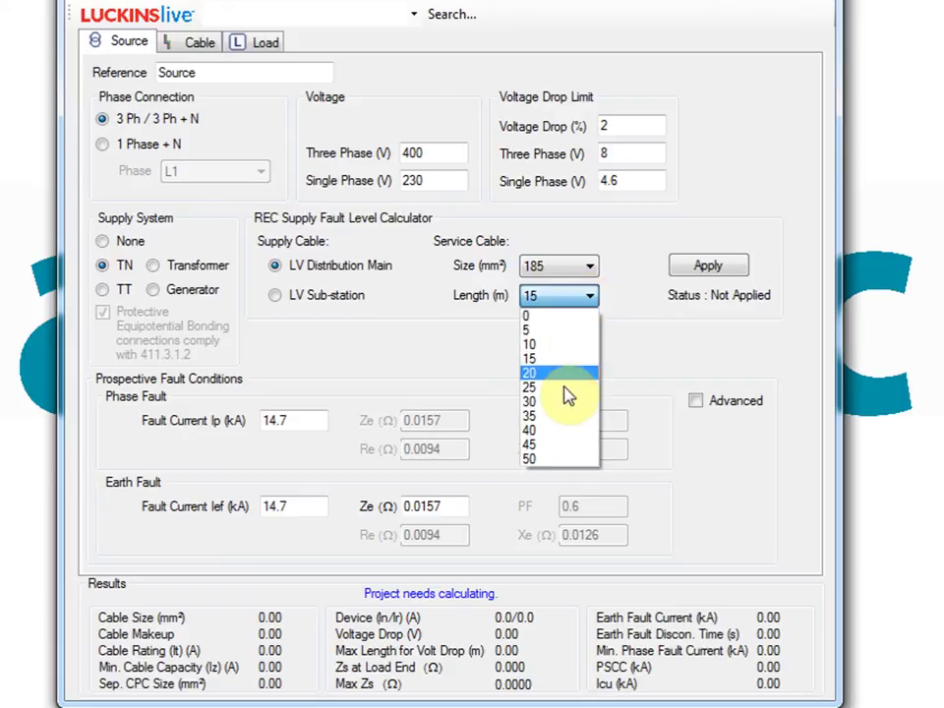
click(565, 414)
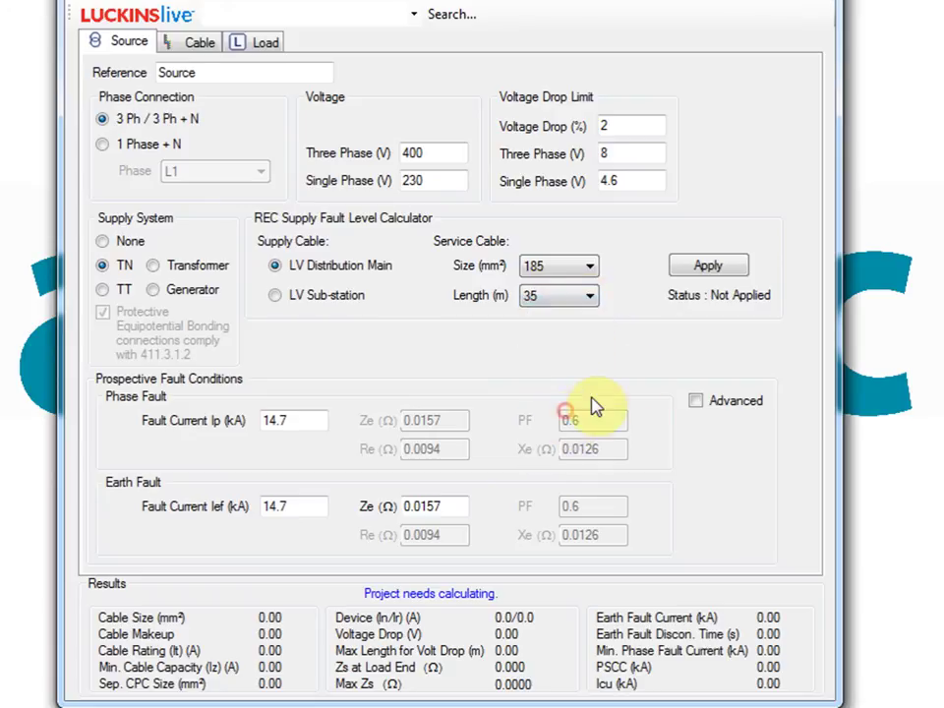
click(702, 269)
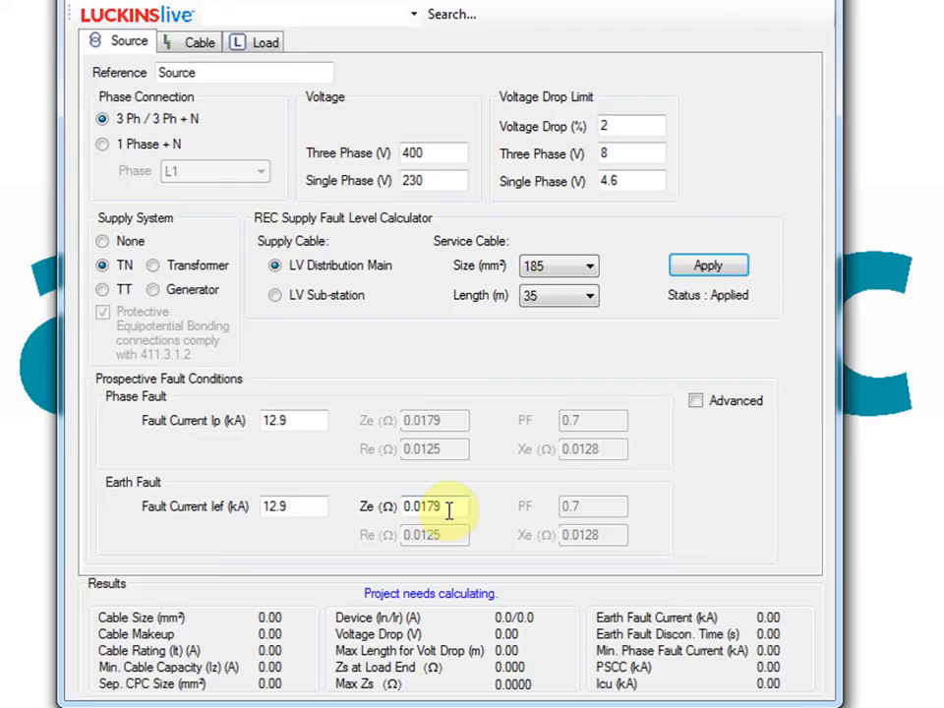
click(100, 145)
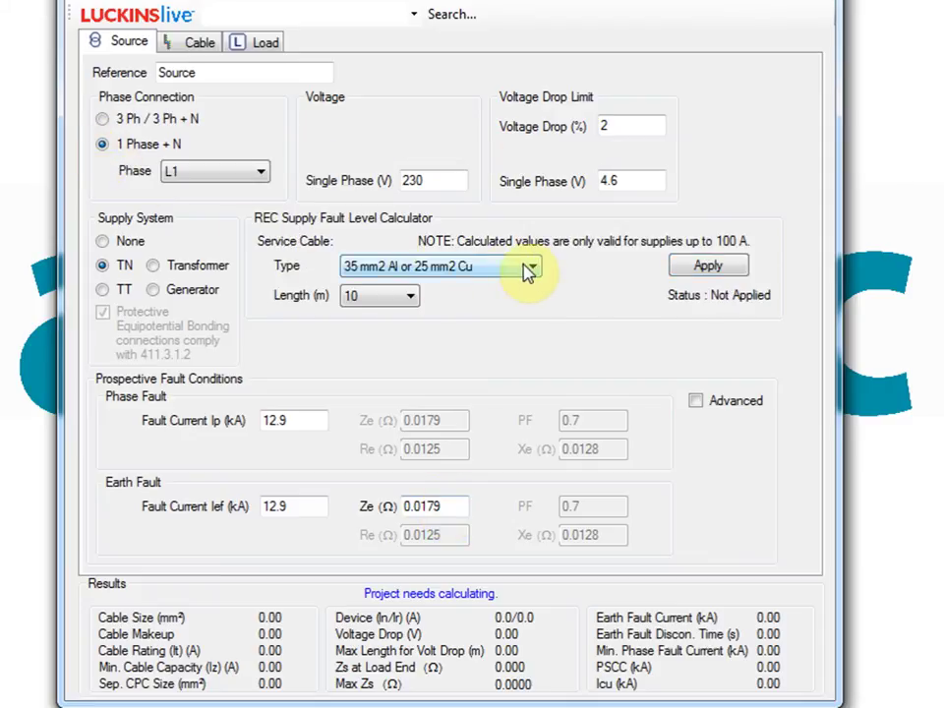
Apply a 17 m, 25 mm² Al / 16 mm² Cu service cable (5.5 kA), then return to three phase.
click(528, 271)
click(525, 284)
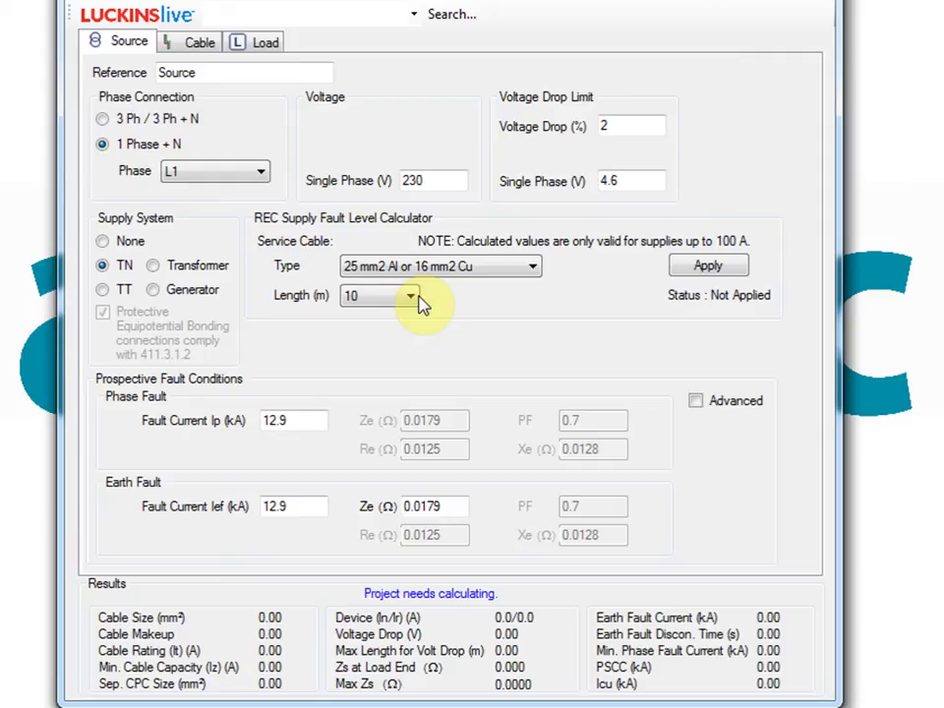
click(417, 296)
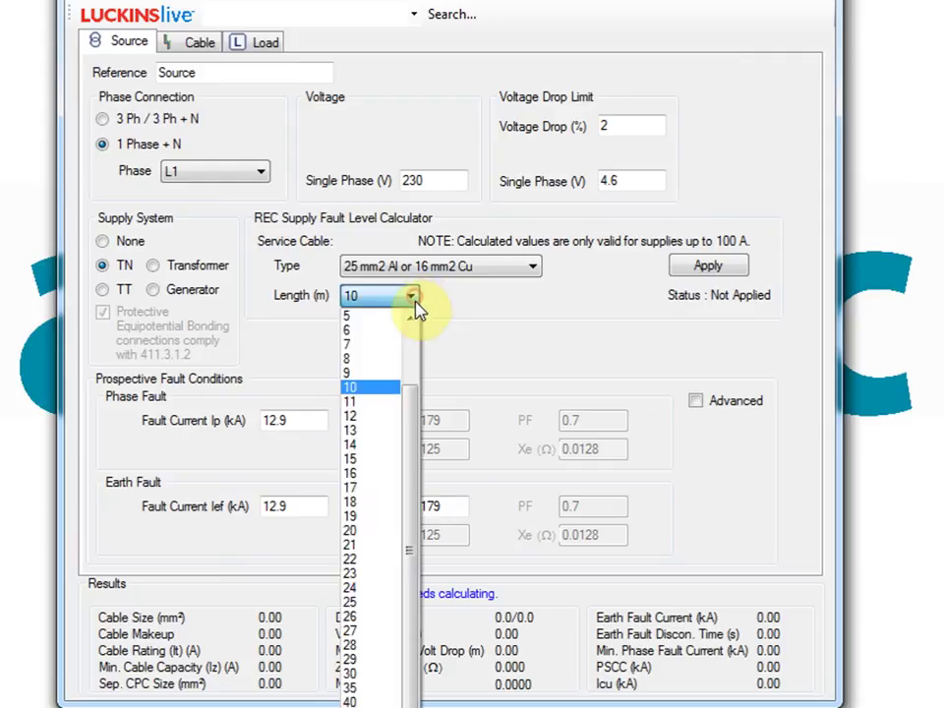
click(385, 488)
click(695, 270)
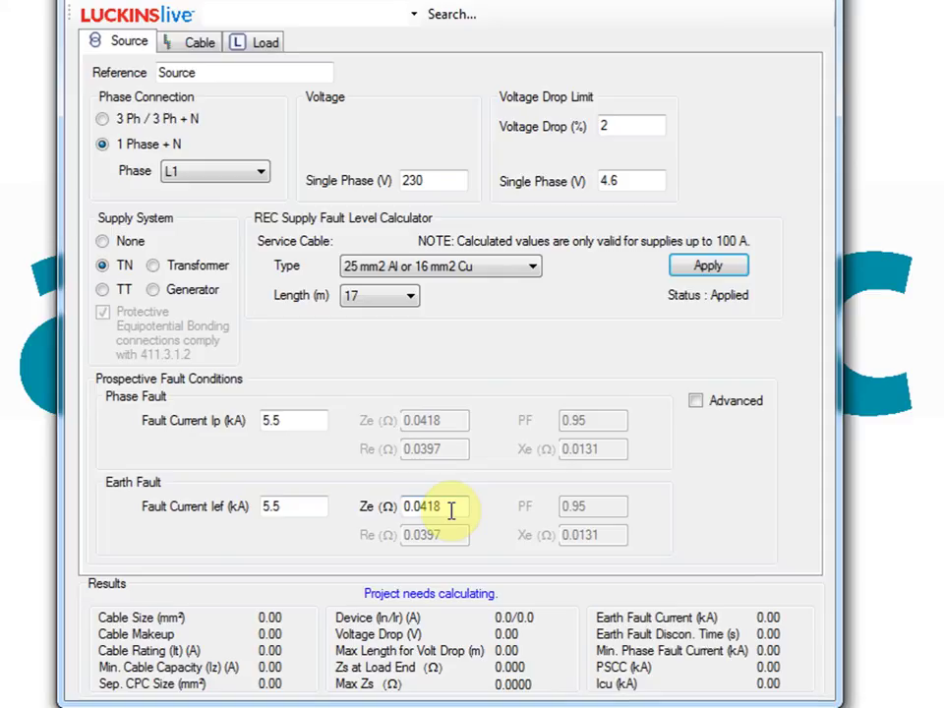
click(103, 120)
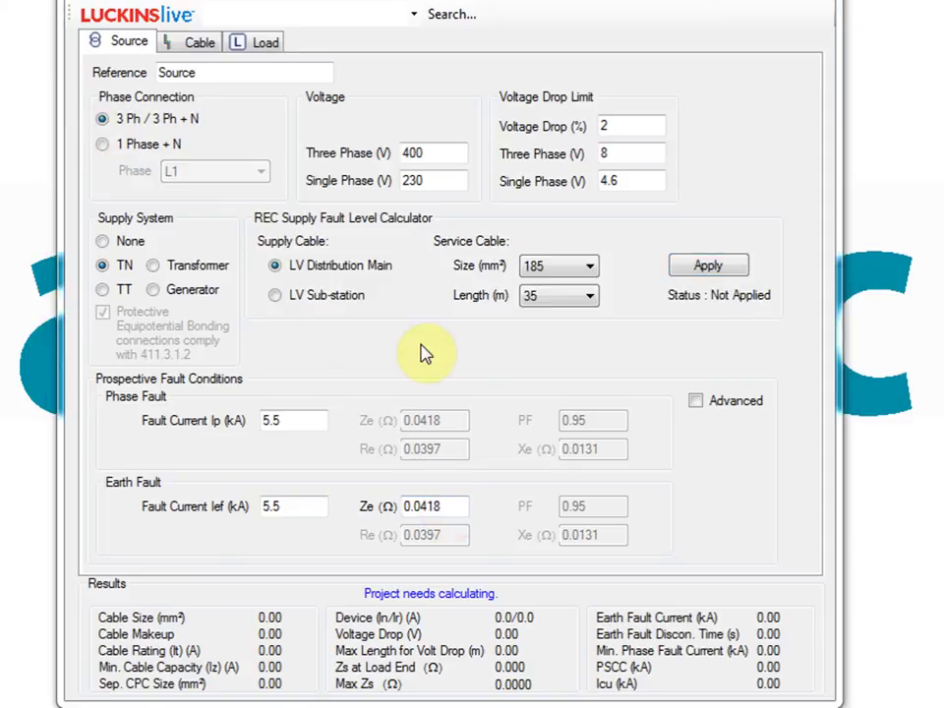
Set the cable type to single-core 70°C thermoplastic non-armoured cable.
click(206, 47)
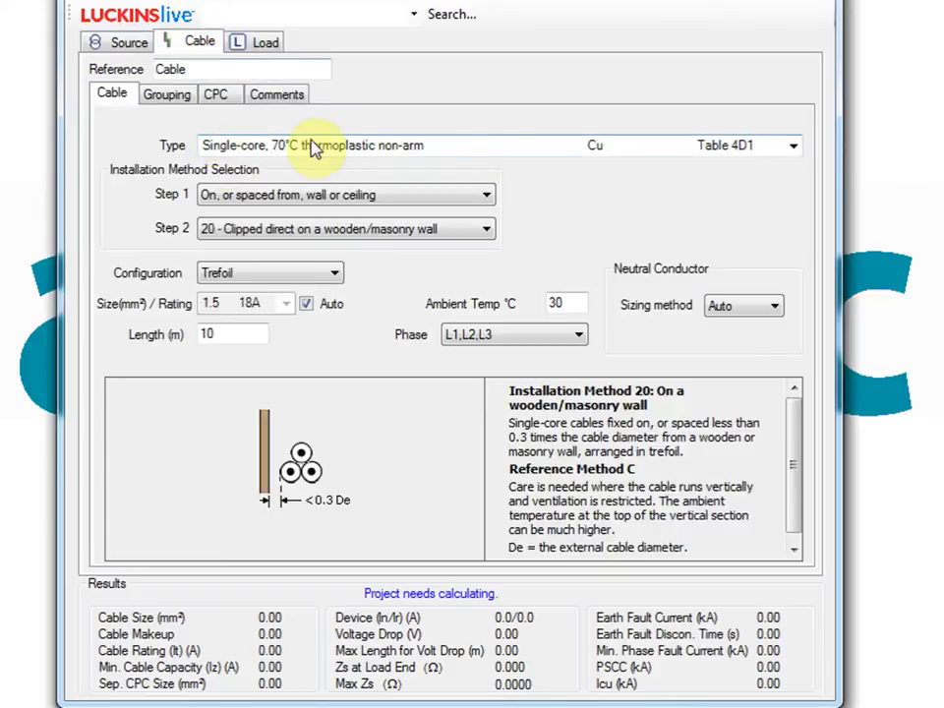
click(792, 149)
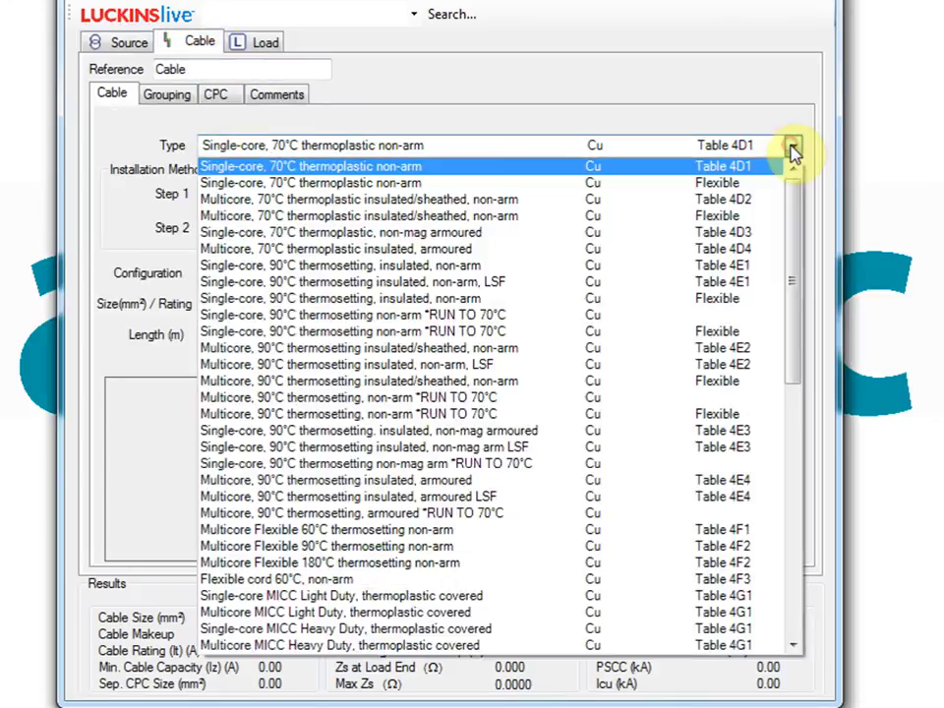
click(754, 275)
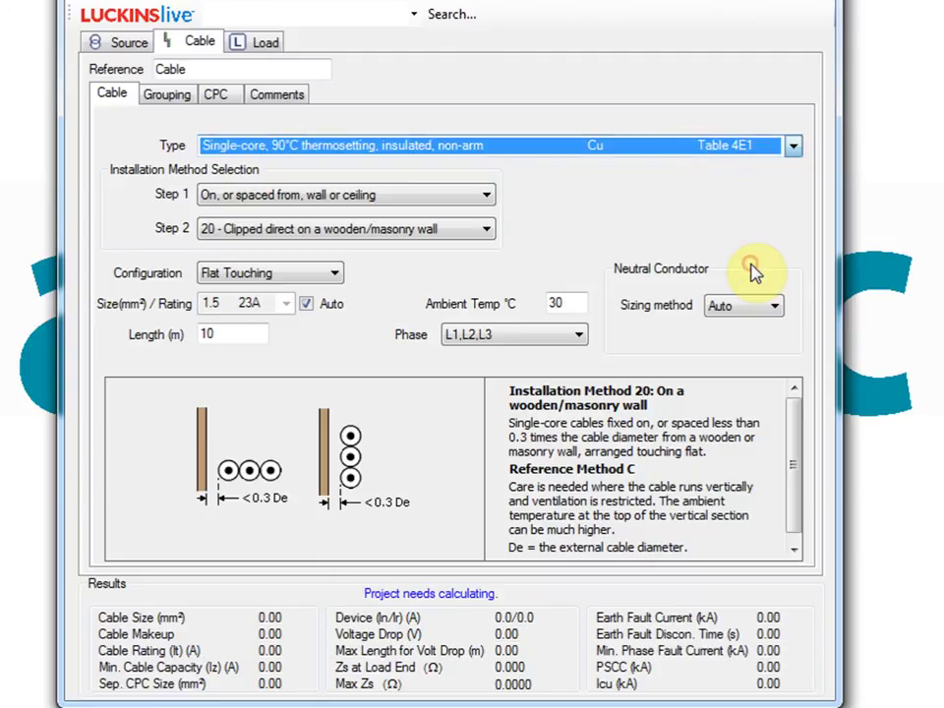
click(792, 148)
click(795, 176)
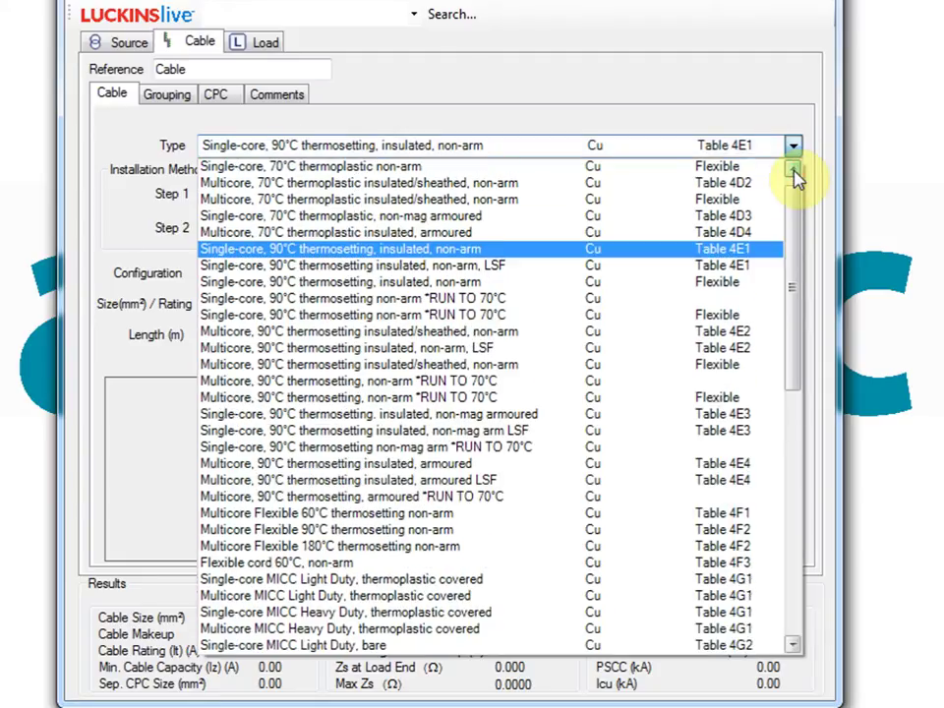
click(794, 175)
click(767, 167)
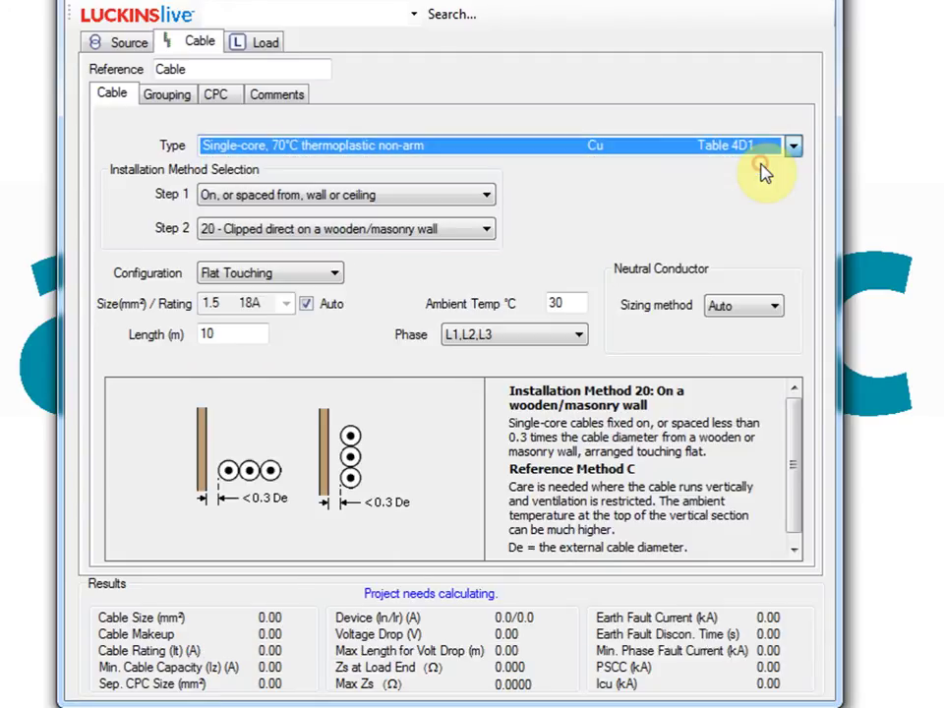
Install the cable on perforated tray (method 31), arranged Vertical Flat Spaced.
click(488, 195)
click(459, 215)
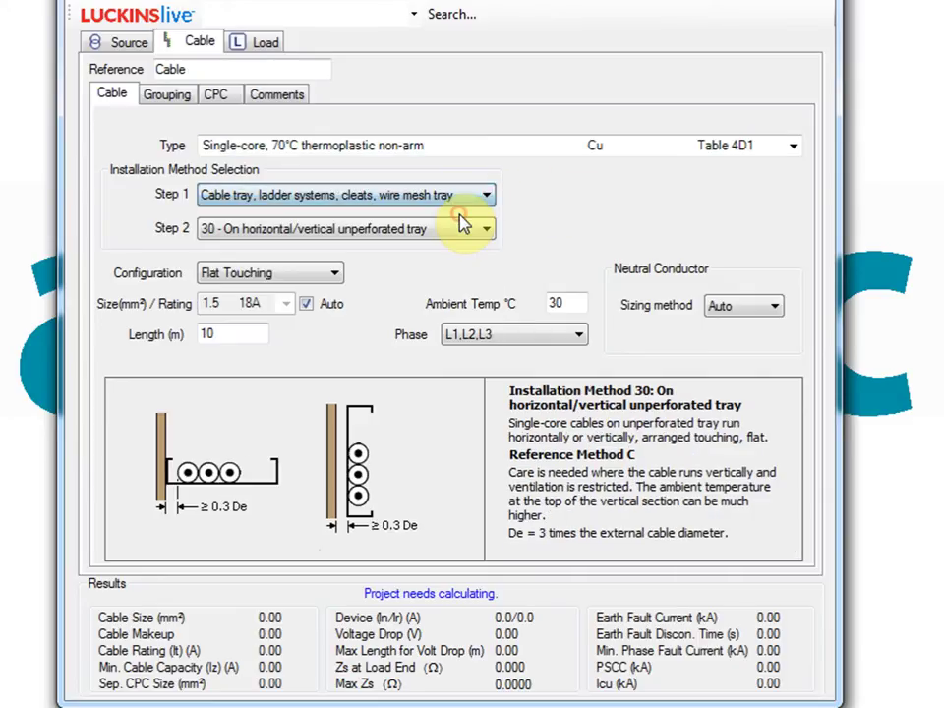
click(485, 230)
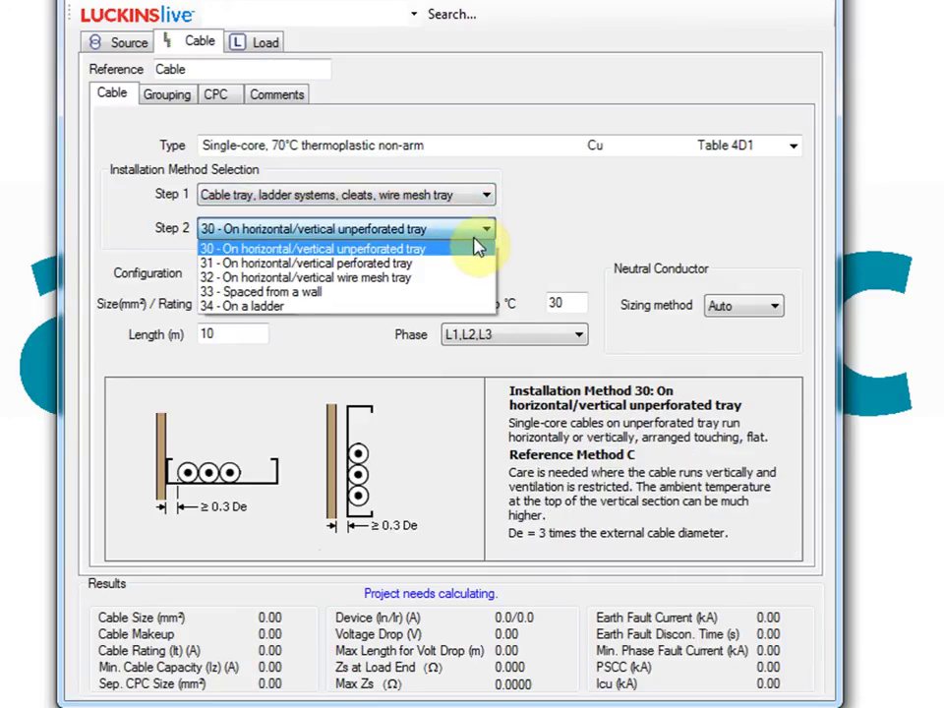
click(468, 263)
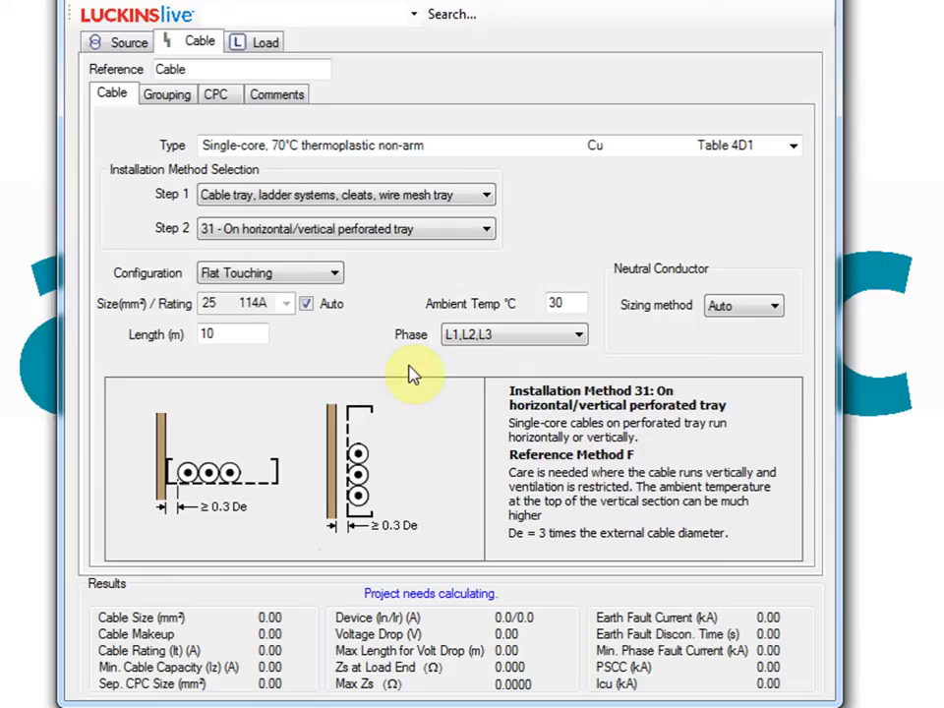
click(334, 274)
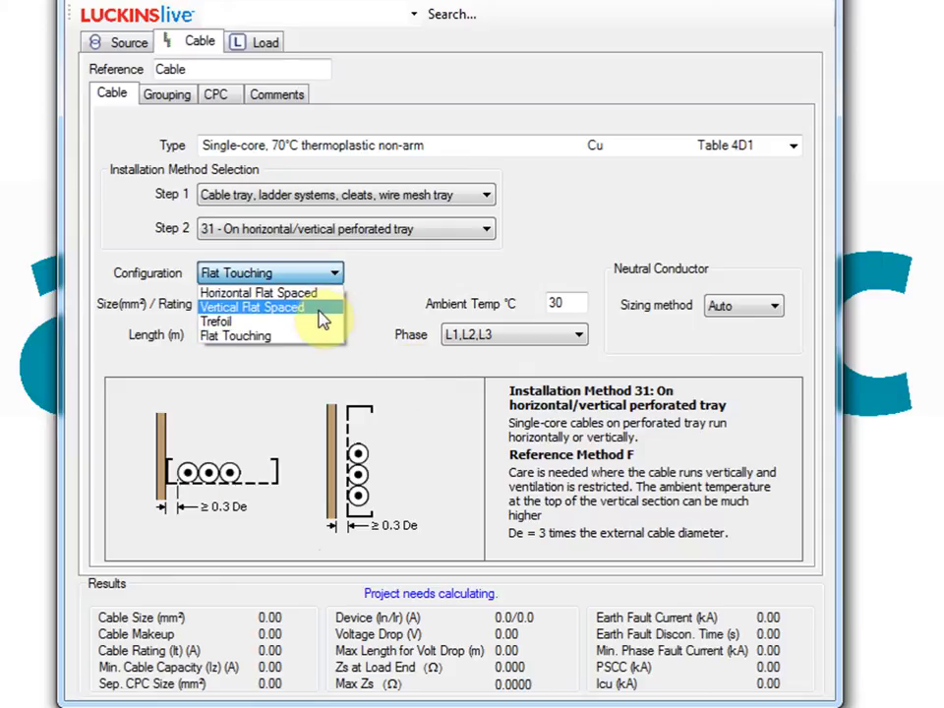
click(324, 308)
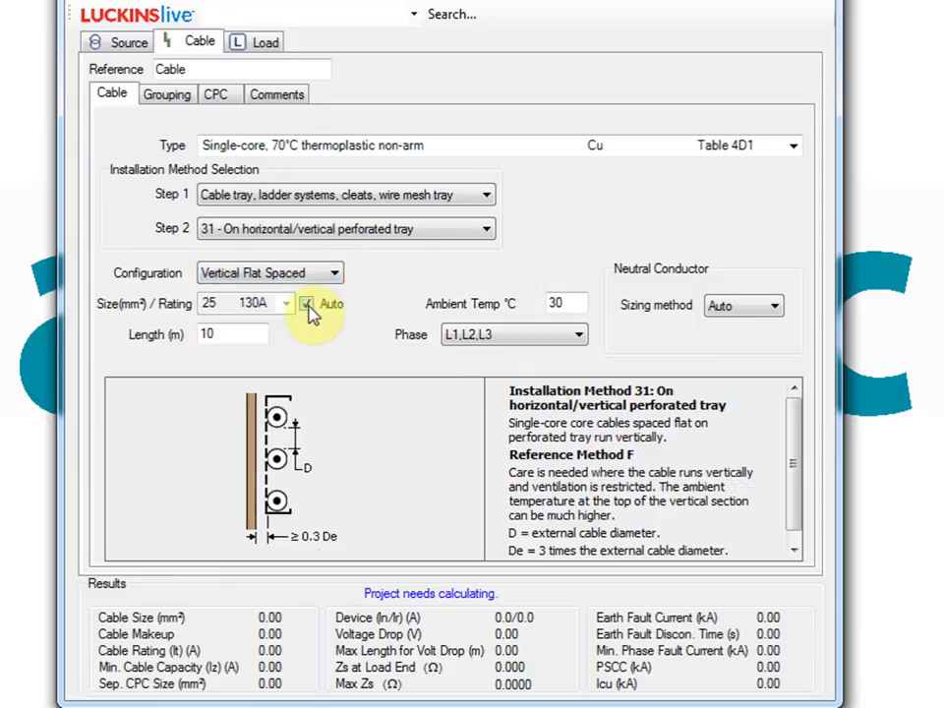
Keep automatic cable sizing on and select the length value to enter 35 m.
click(307, 306)
click(289, 306)
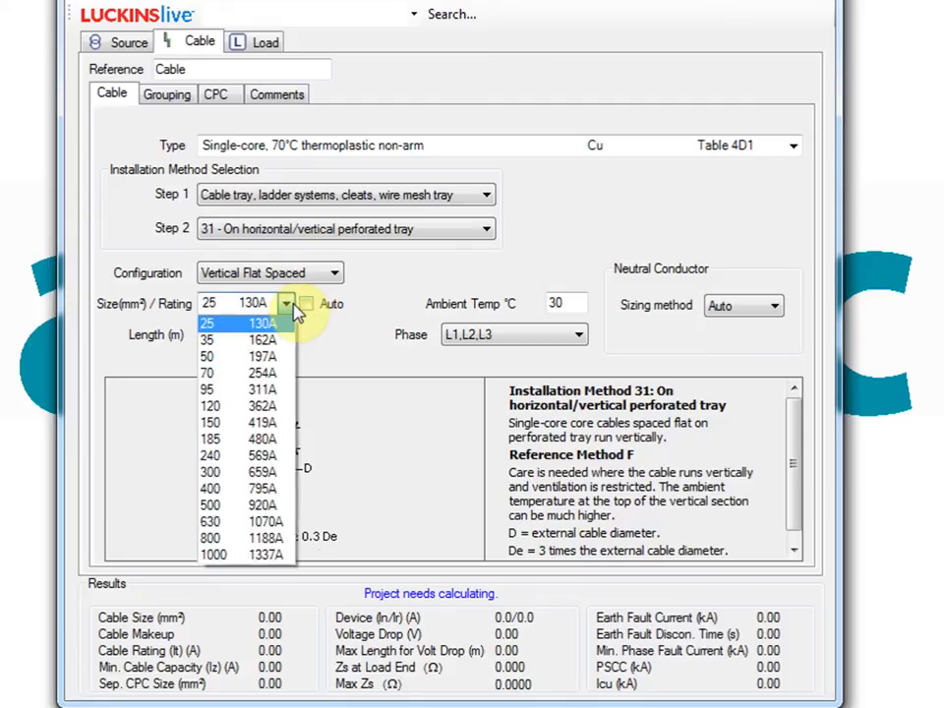
click(292, 306)
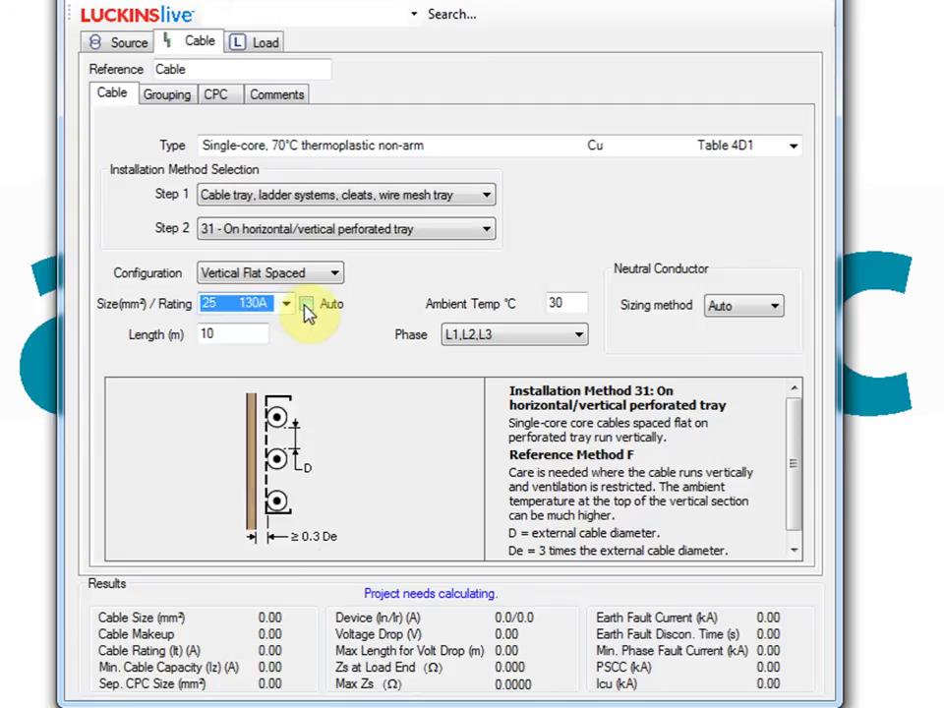
click(307, 306)
drag(237, 333, 153, 337)
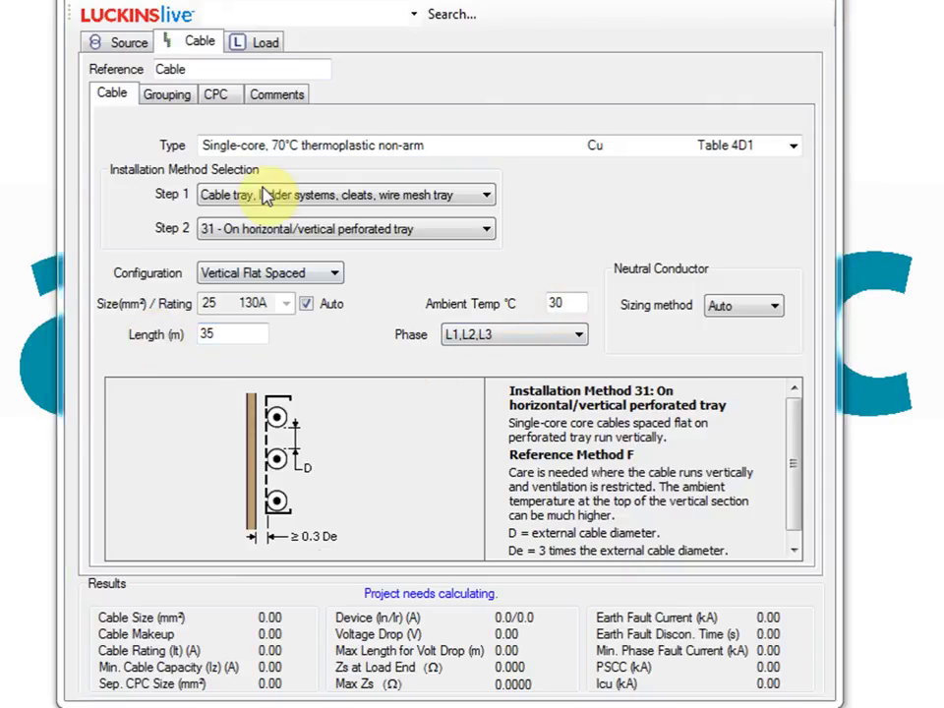
Try then remove 3 parallel cables per phase; group with 2 circuits under simultaneous overload.
click(169, 95)
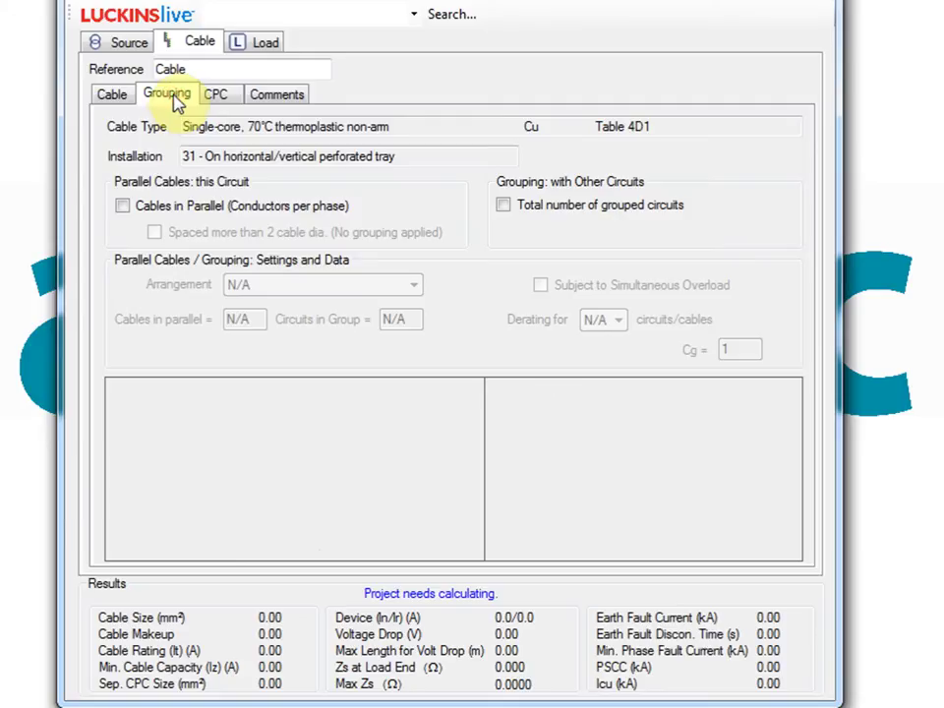
click(125, 207)
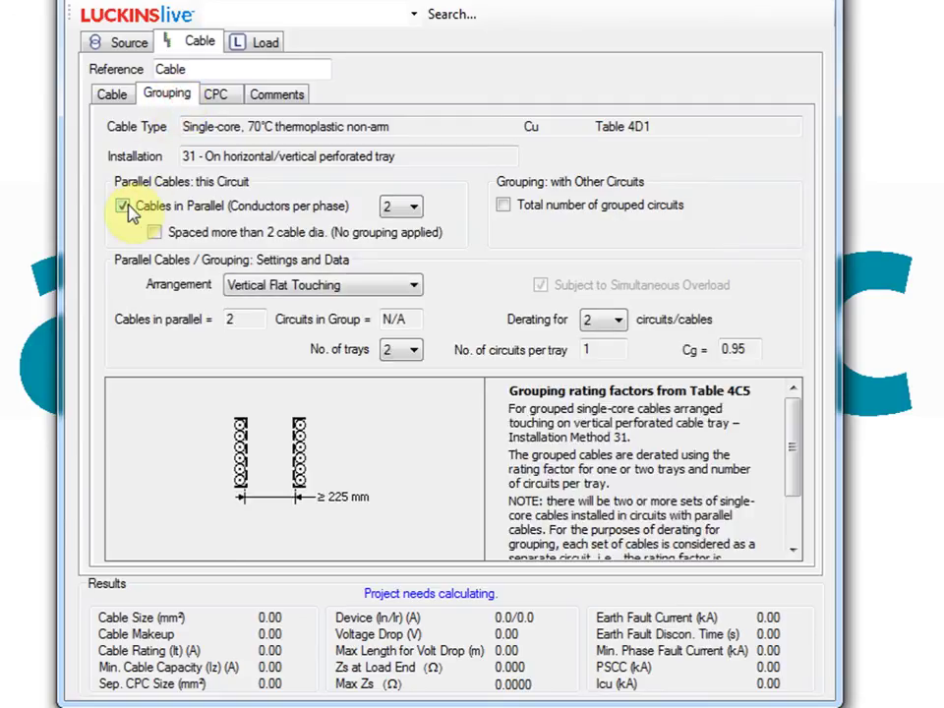
click(414, 288)
click(417, 293)
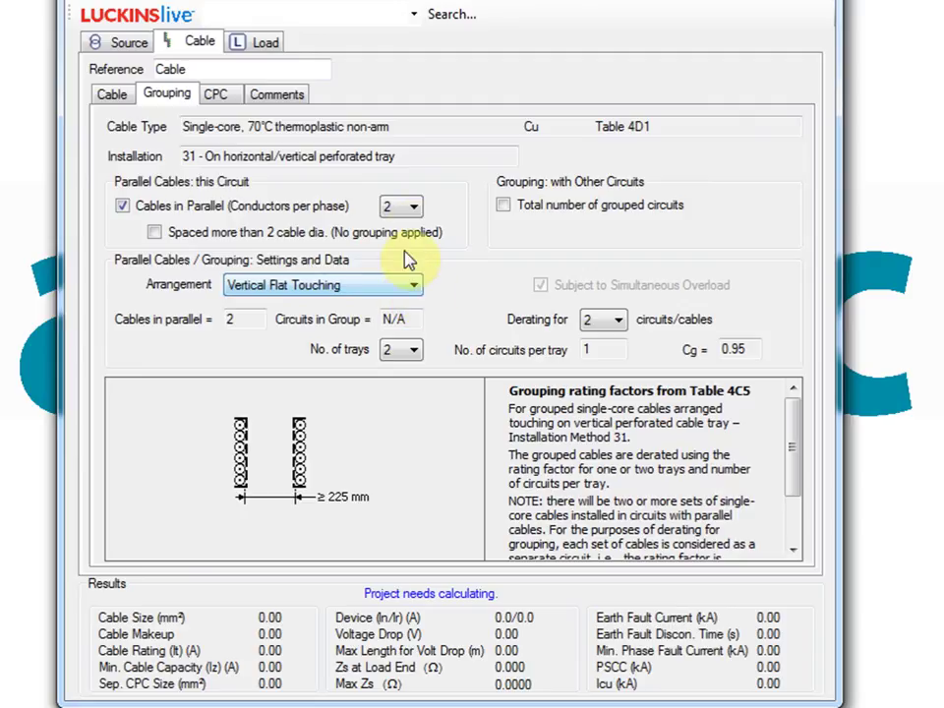
click(414, 211)
click(406, 238)
click(122, 206)
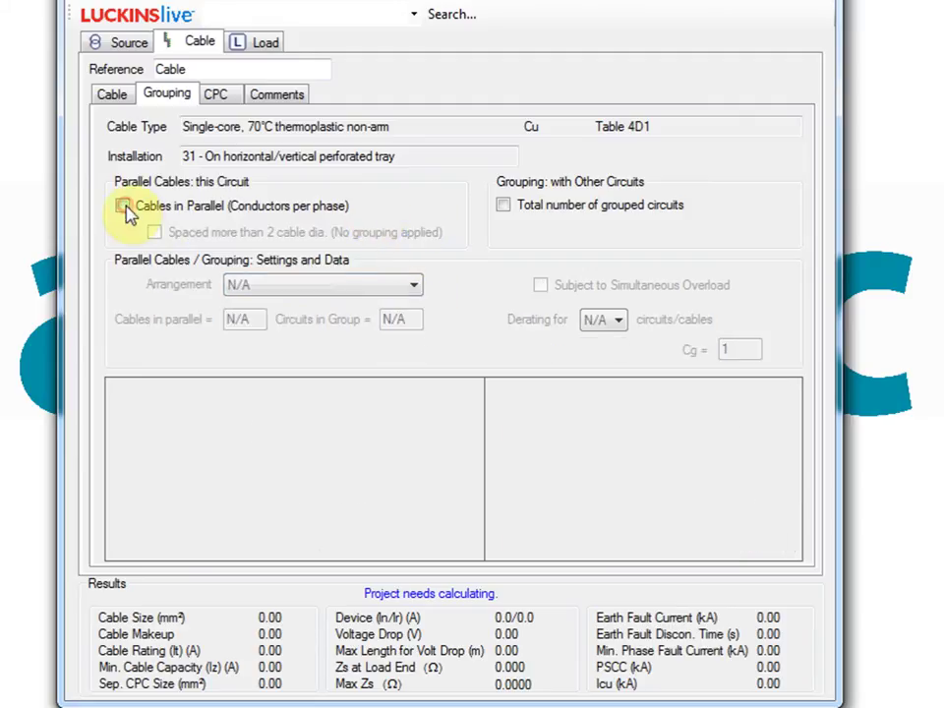
click(505, 206)
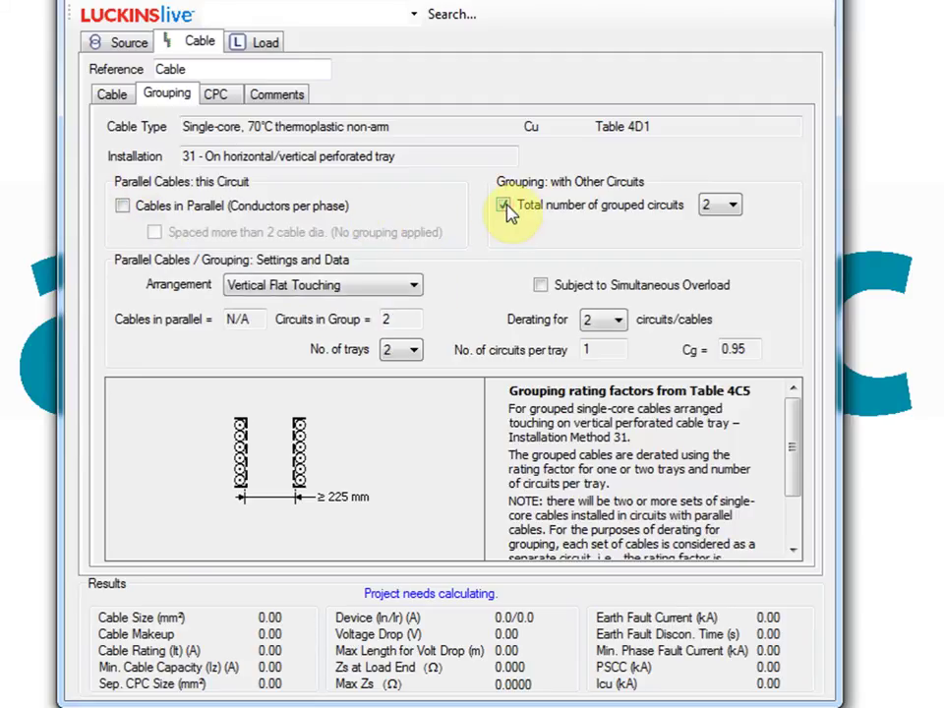
click(539, 285)
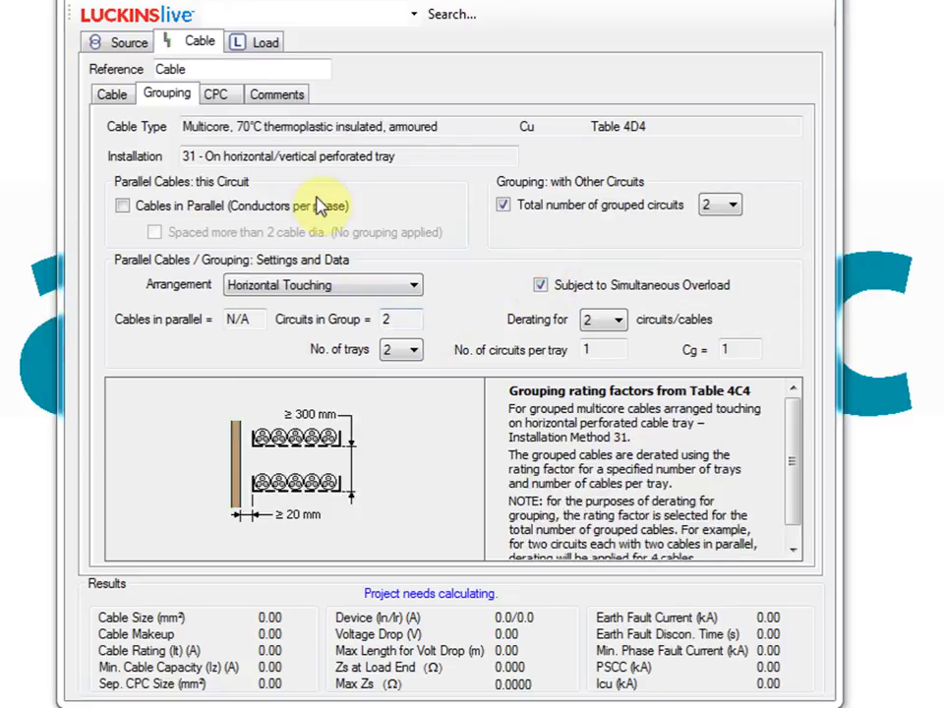
Set the CPC to Armour OR Separate/Integral, with the separate conductor auto-sized at 2.5 mm².
click(231, 100)
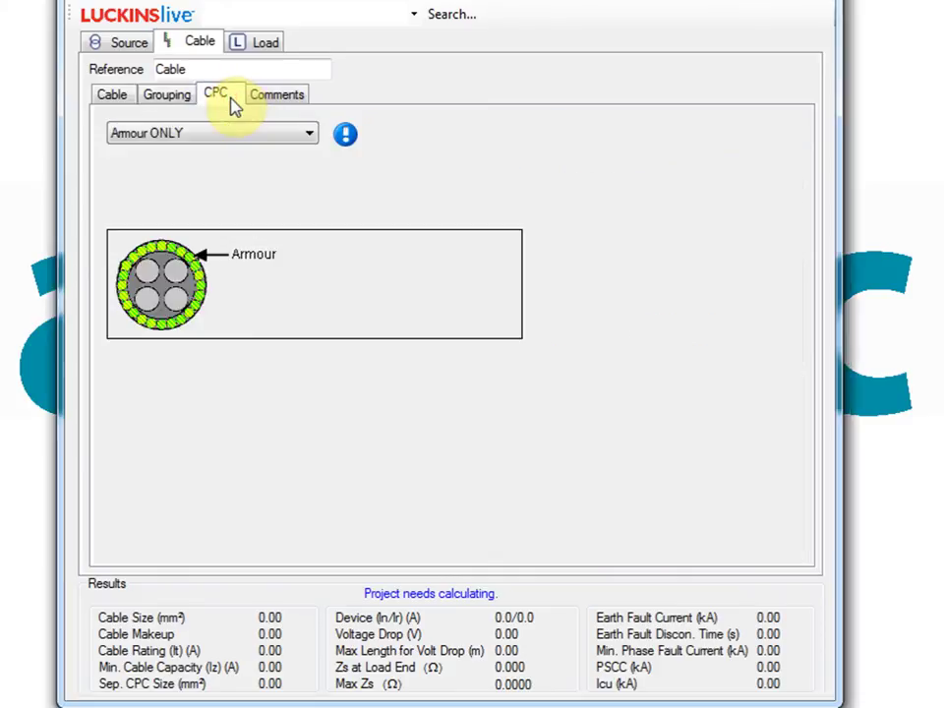
click(311, 134)
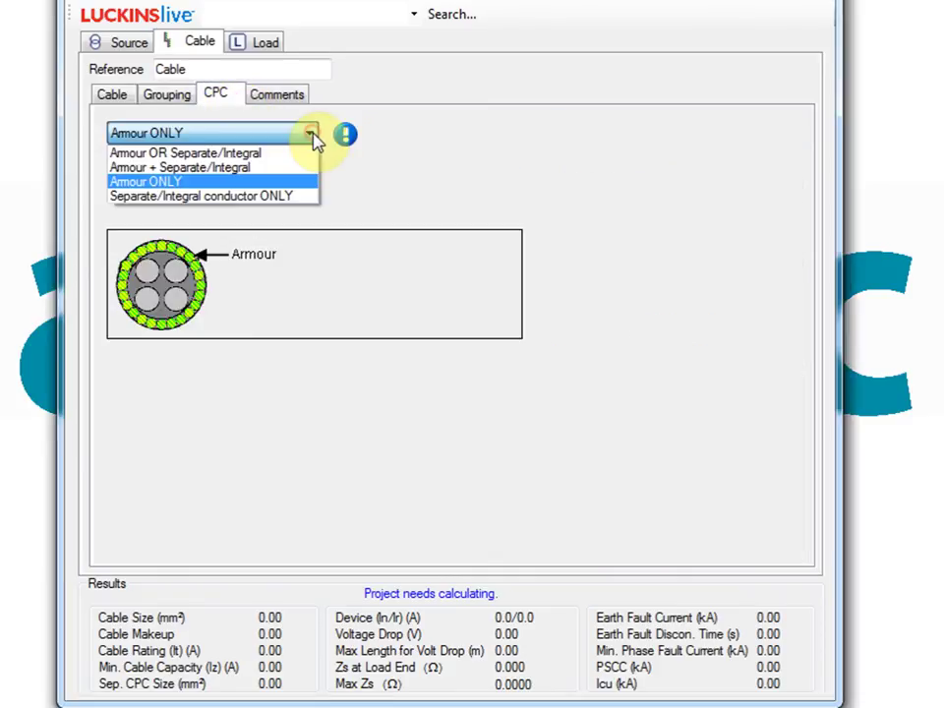
click(285, 155)
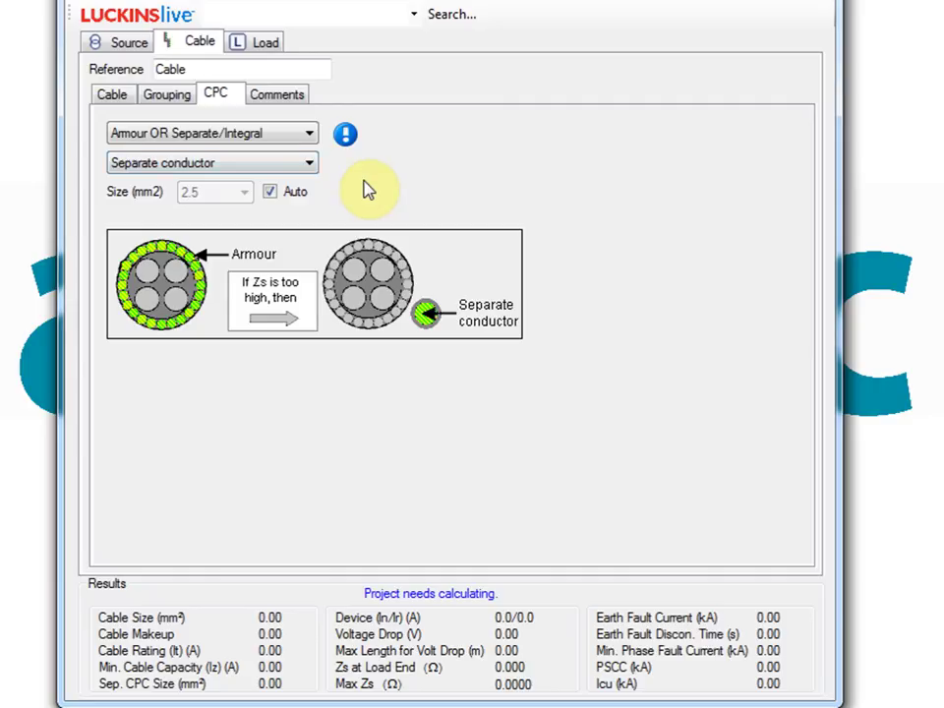
Make the load an 11 kW star-delta started three-phase motor (19.78 A), starter at board.
click(254, 45)
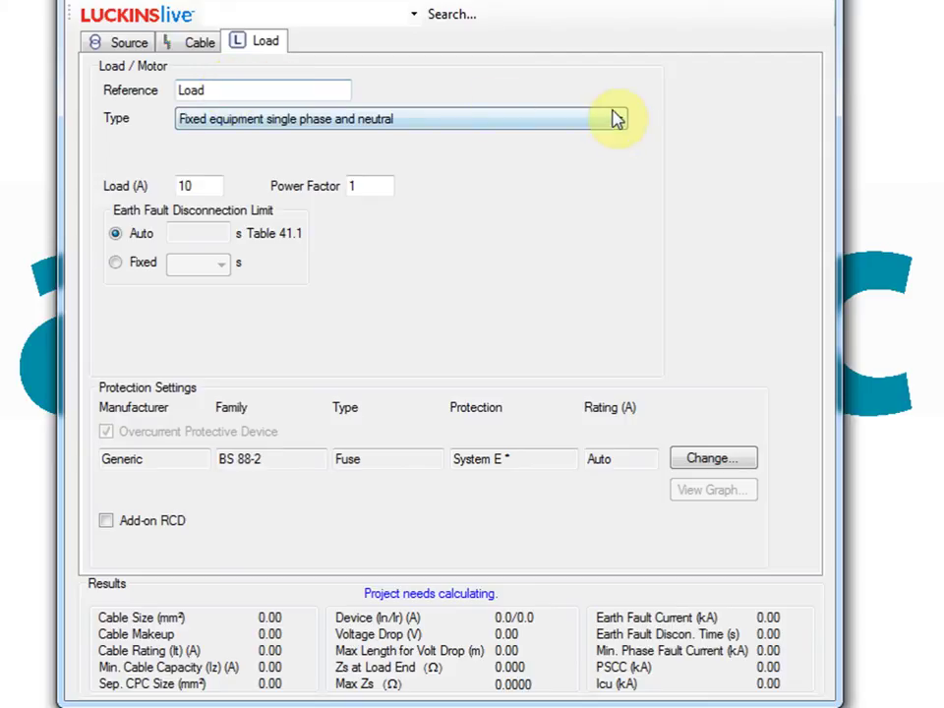
click(620, 119)
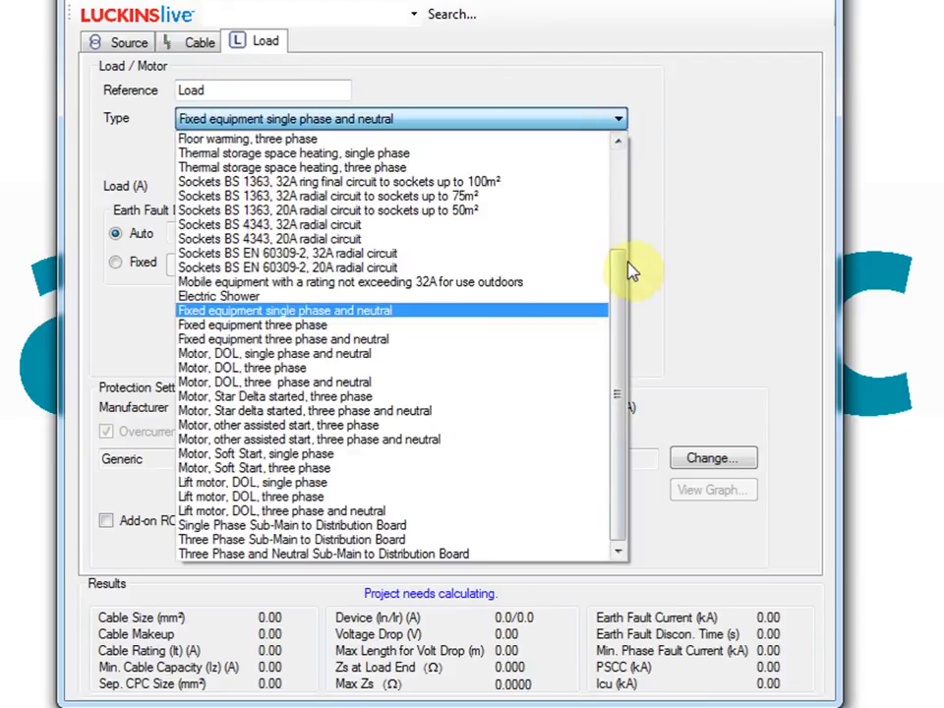
drag(632, 271, 625, 142)
click(411, 148)
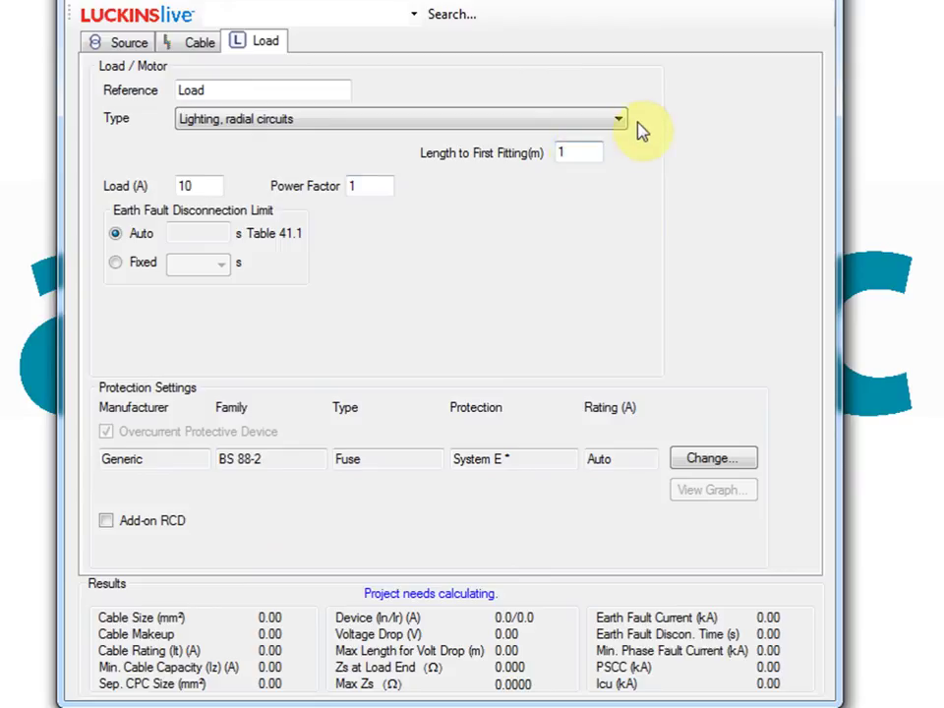
click(620, 119)
drag(614, 195, 611, 275)
click(407, 426)
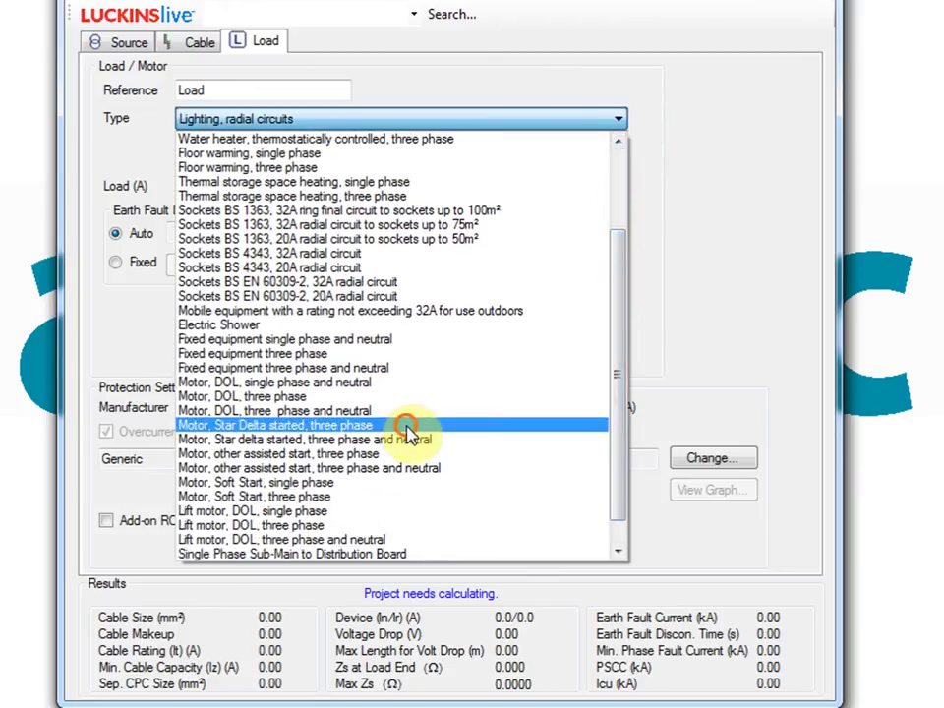
click(295, 337)
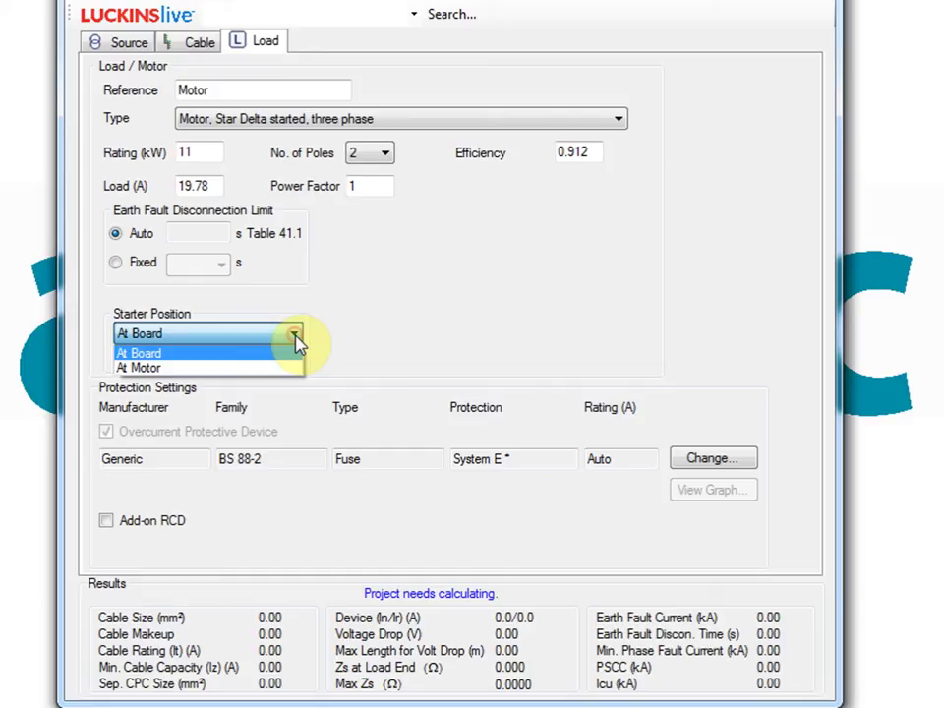
click(298, 339)
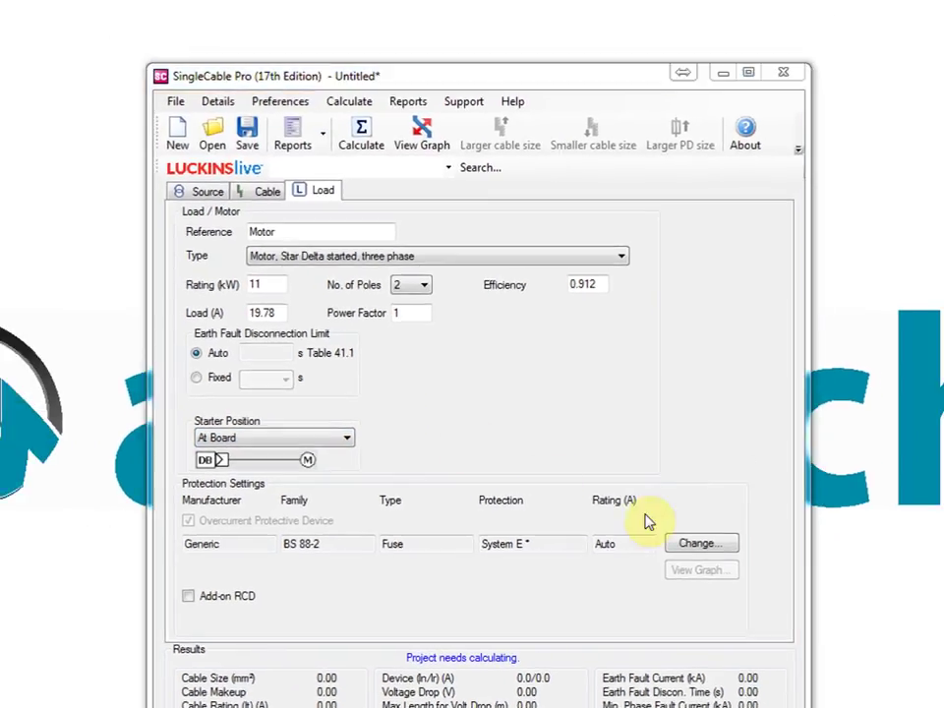
Apply a Dorman Smith Loadline MCCB Y7J-E rated 1250 A as the protective device.
click(700, 547)
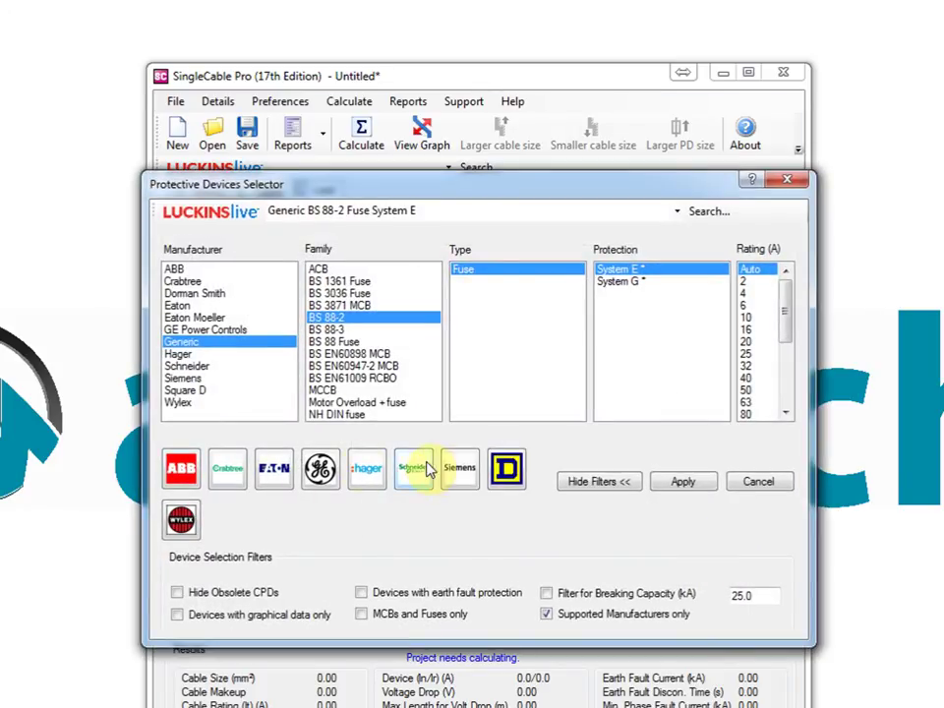
click(209, 294)
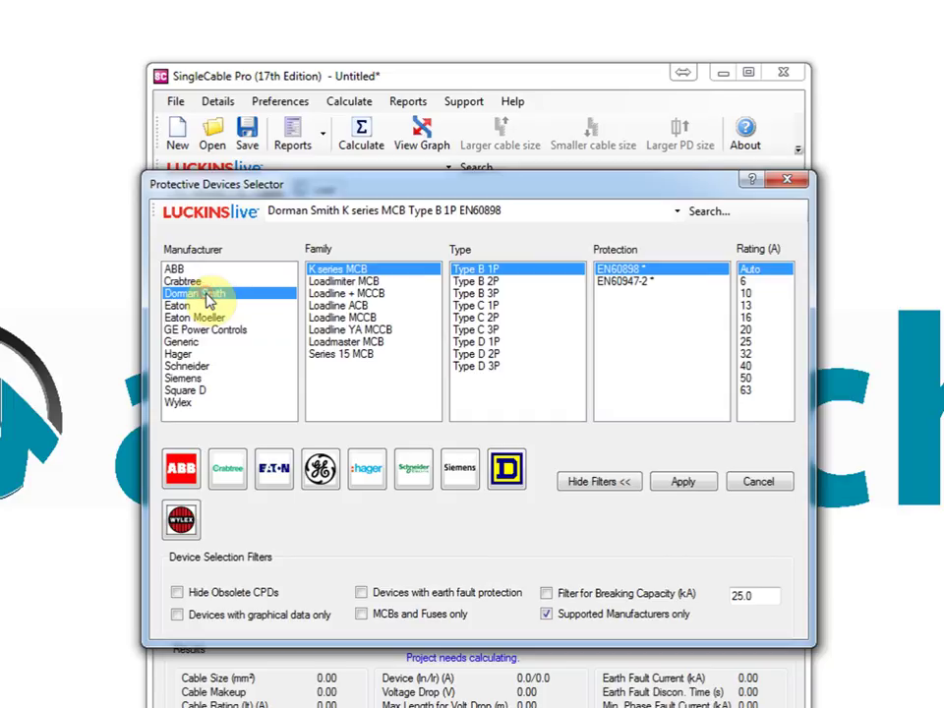
click(332, 330)
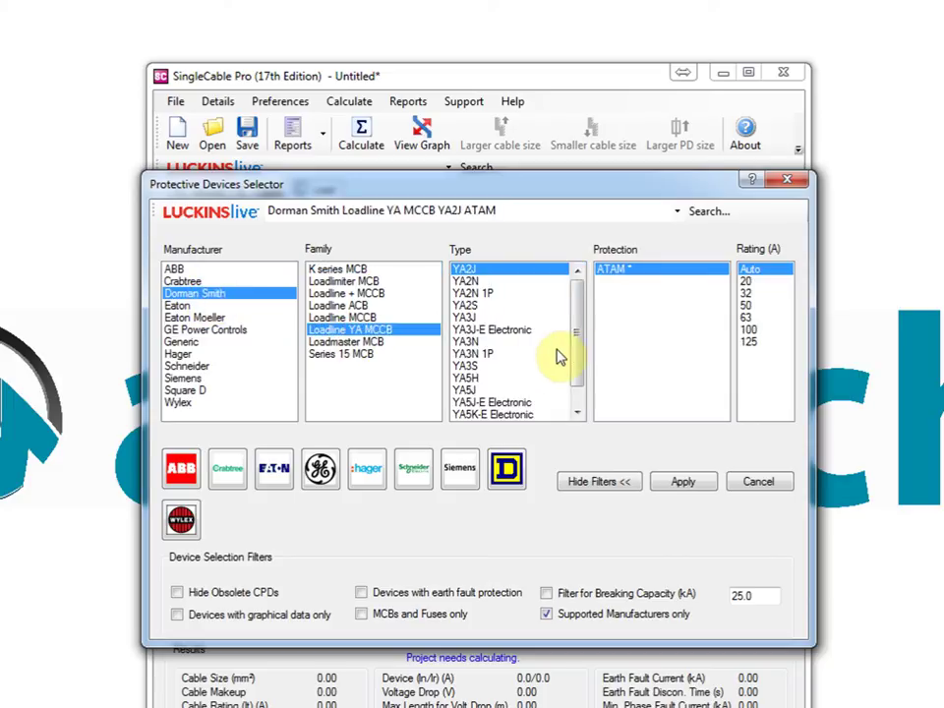
drag(580, 358, 581, 373)
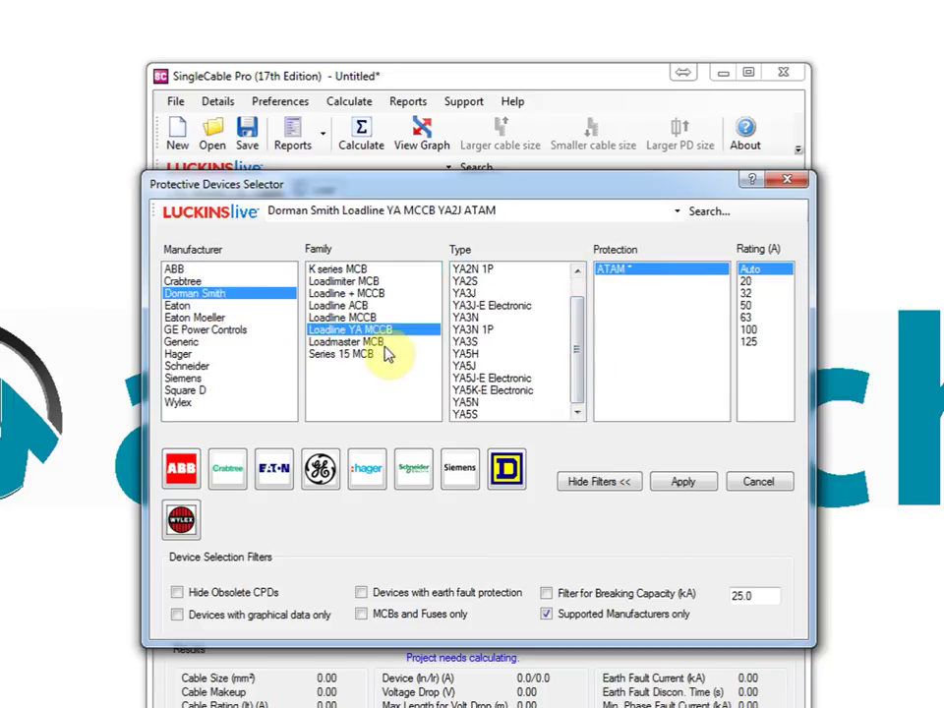
click(364, 318)
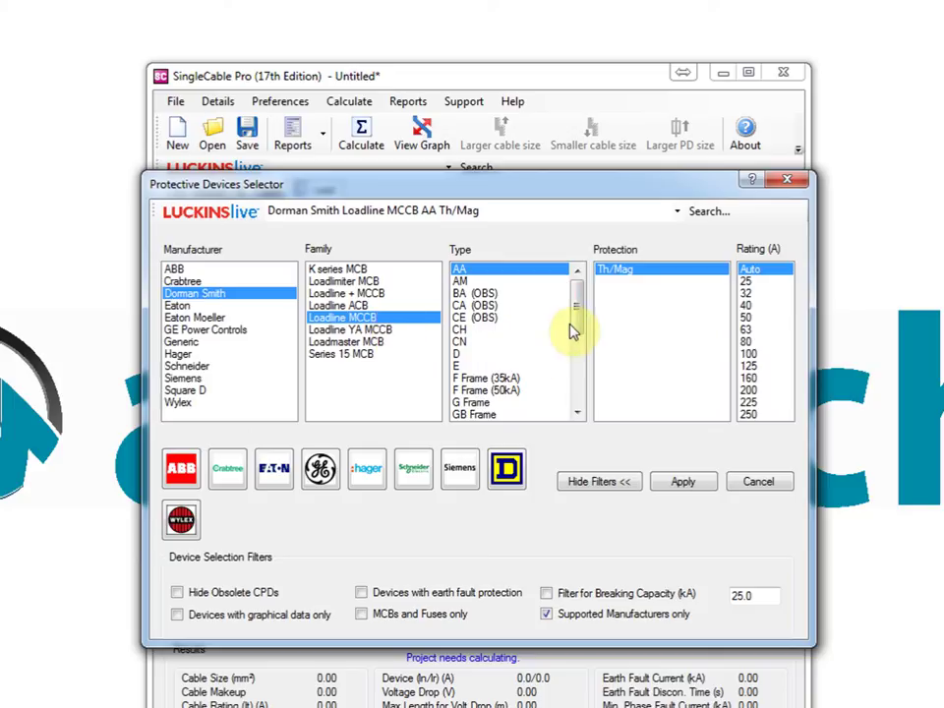
drag(574, 327, 575, 405)
click(489, 403)
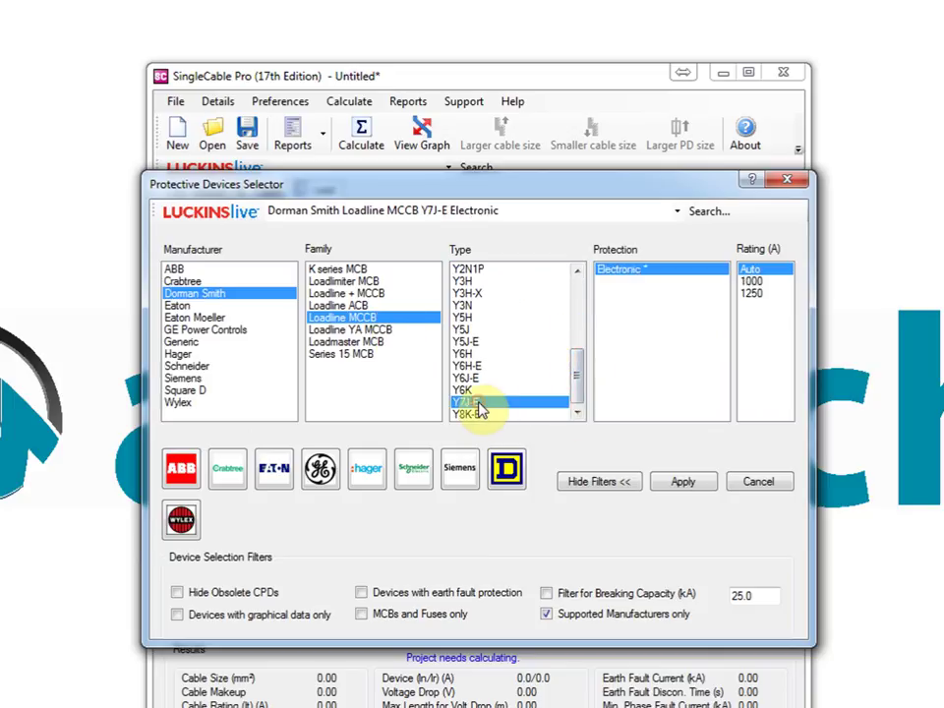
click(755, 295)
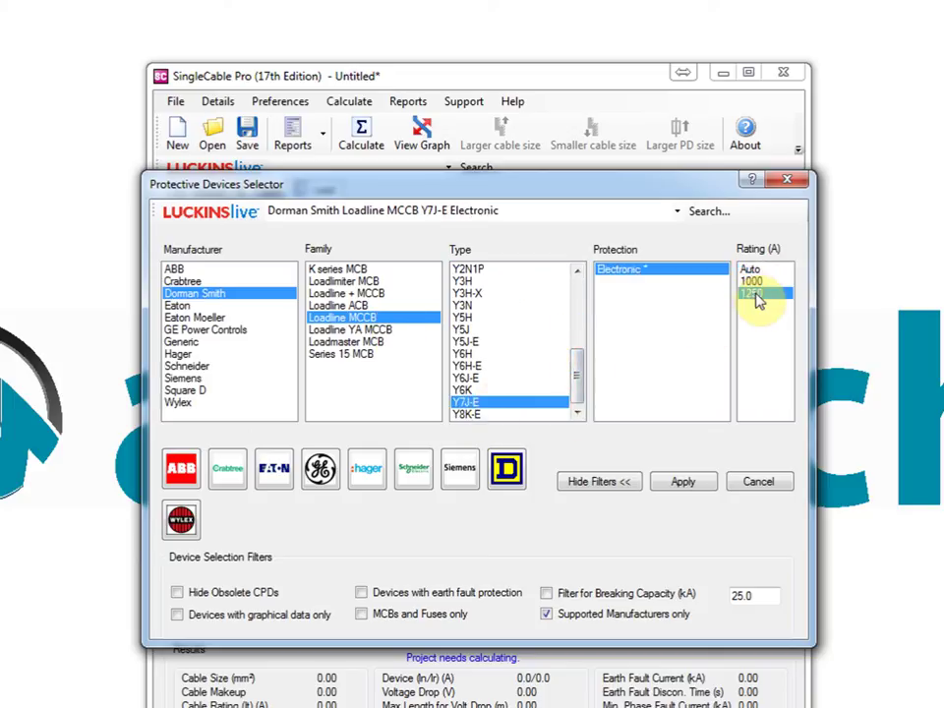
click(684, 482)
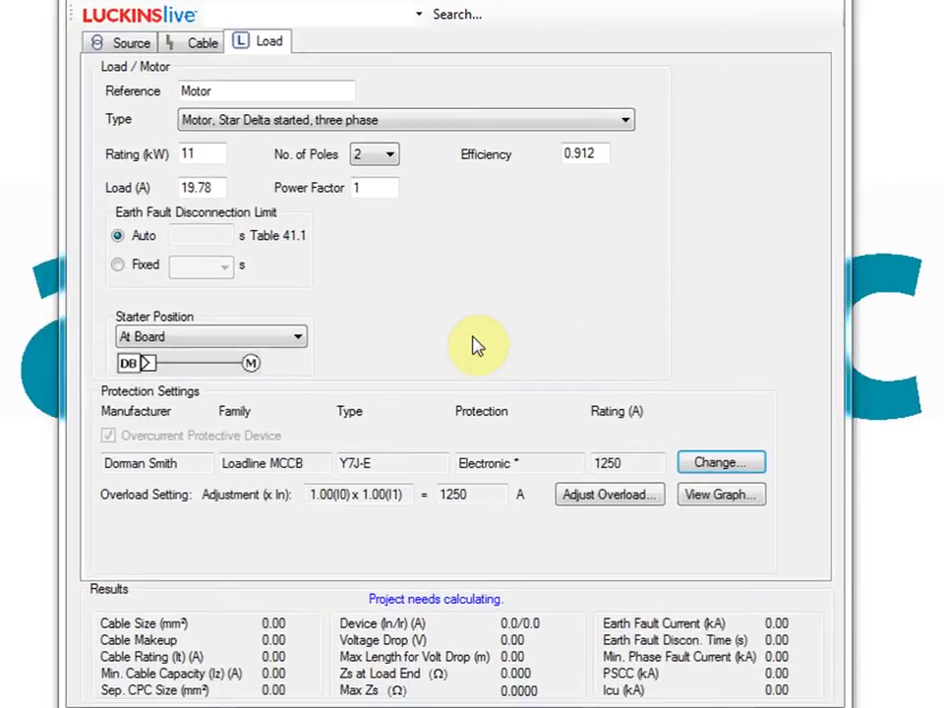
click(608, 495)
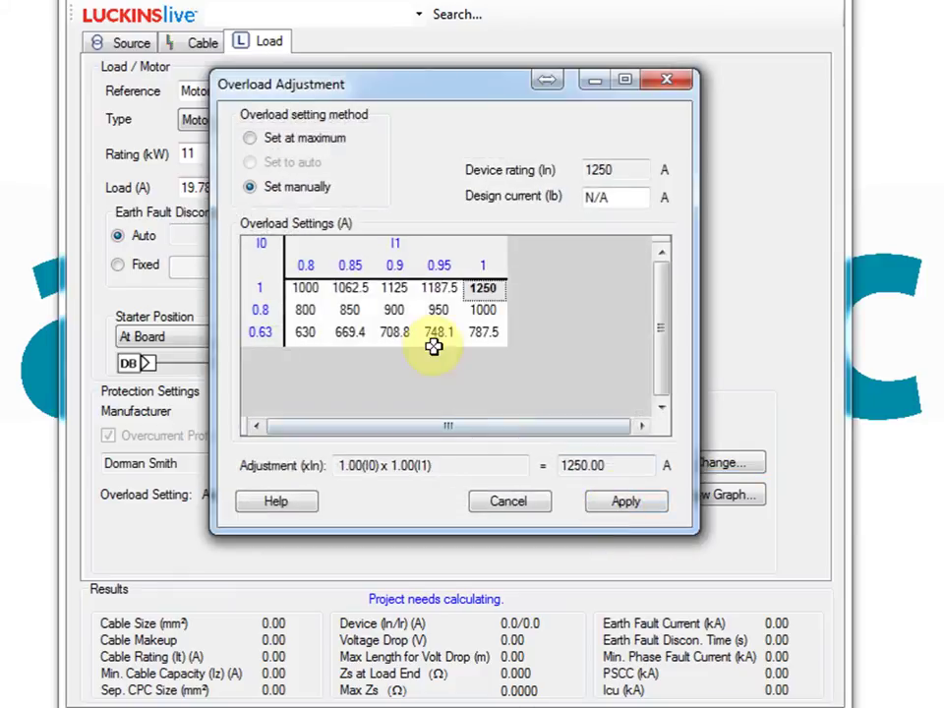
click(395, 310)
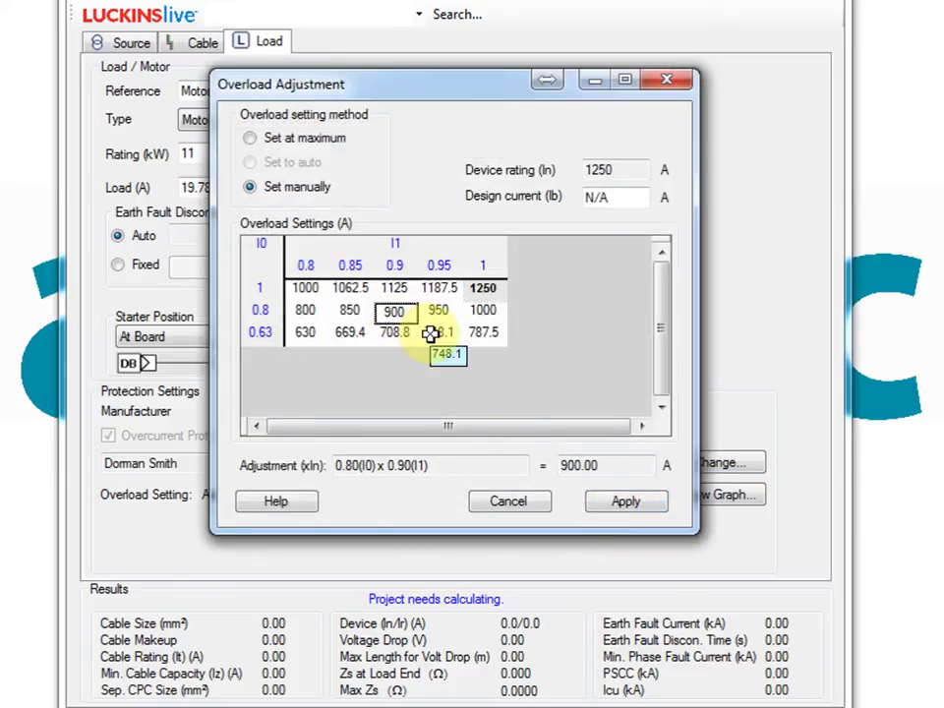
click(431, 334)
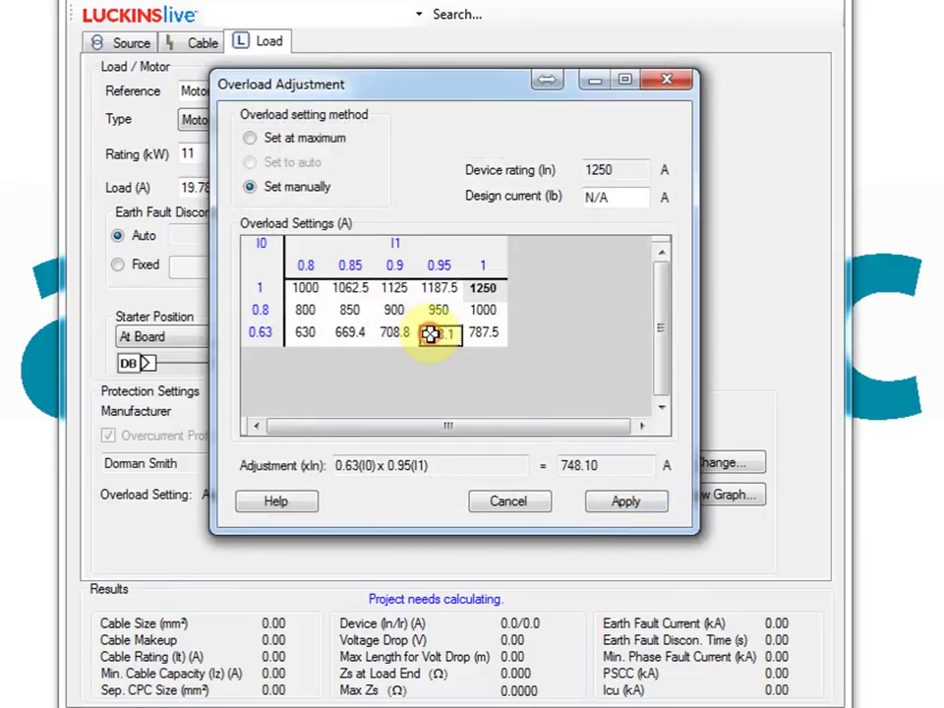
click(479, 292)
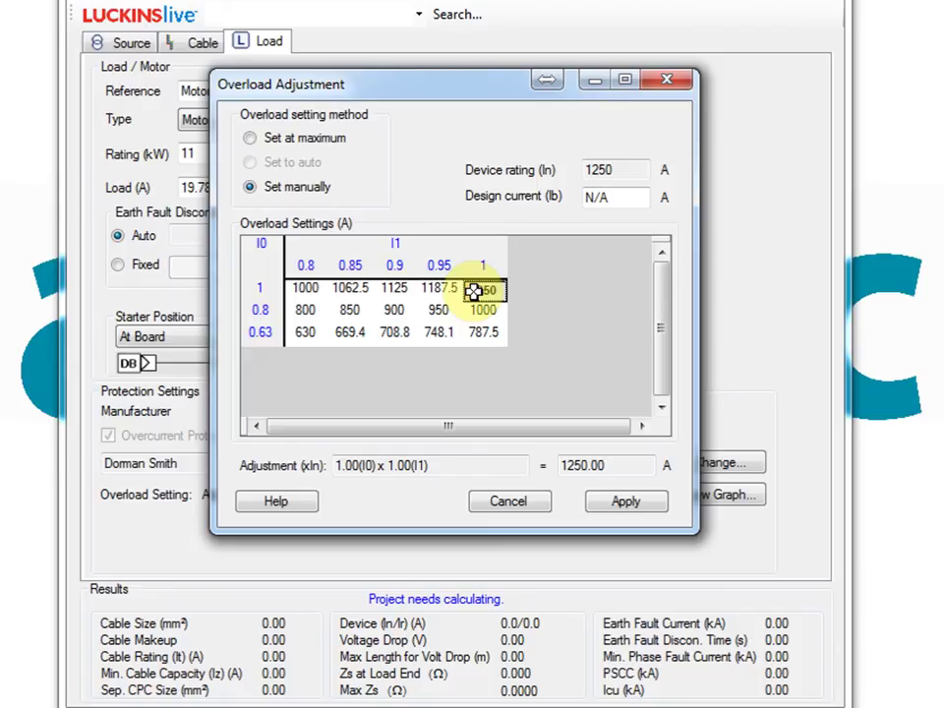
click(612, 505)
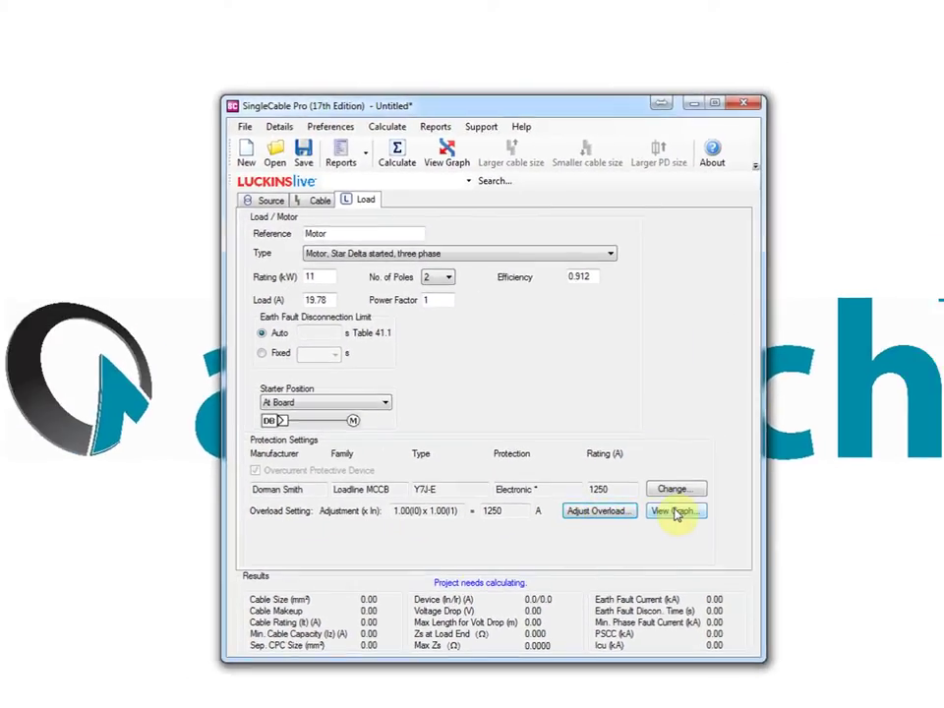
View the Y7J-E time-current curve enlarged in Protect LV, then save unchanged and exit.
click(675, 511)
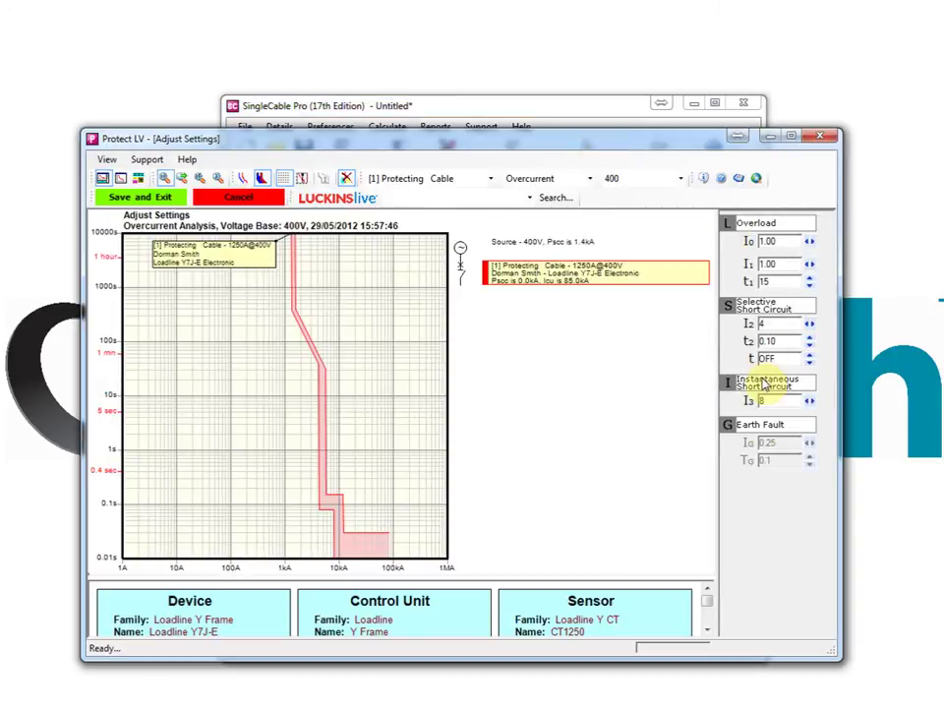
click(330, 421)
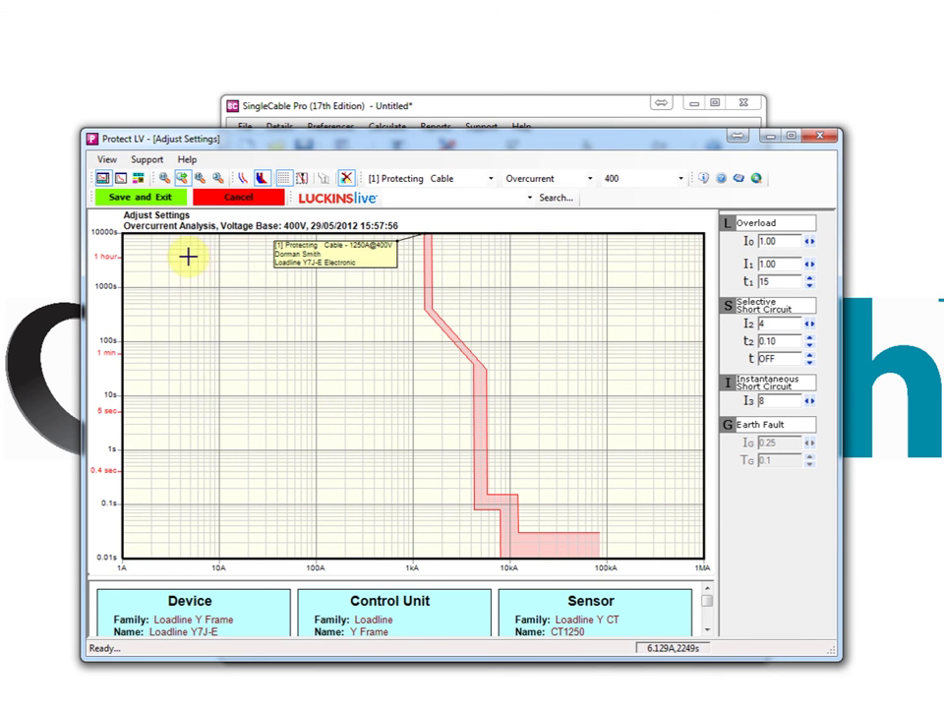
click(145, 201)
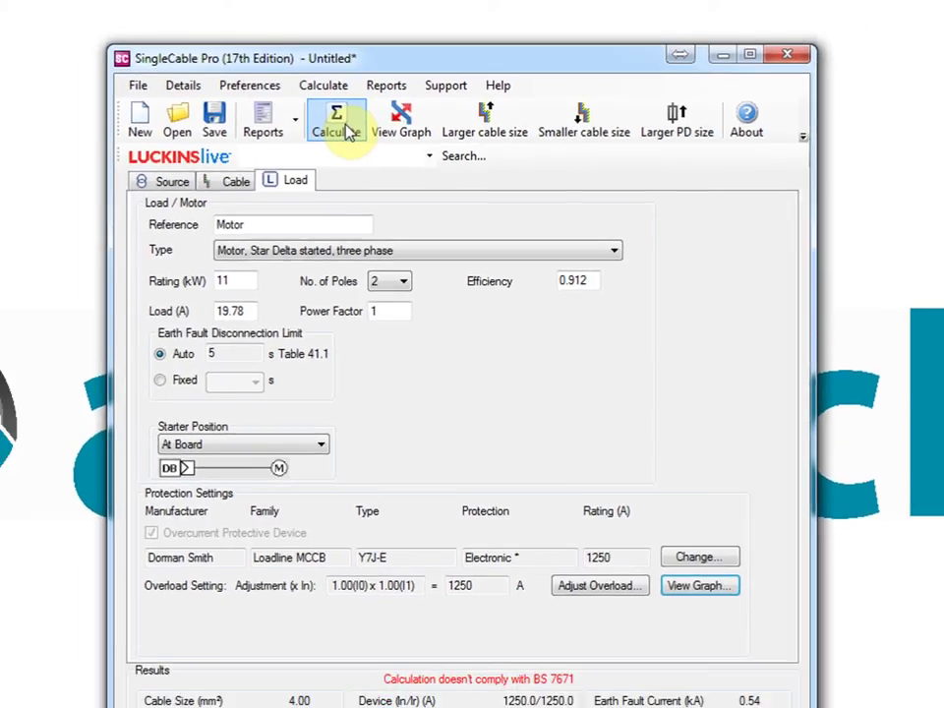
Calculate the circuit, try a 6 mm² cable, then revert to 4 mm² despite its adiabatic failure.
click(331, 118)
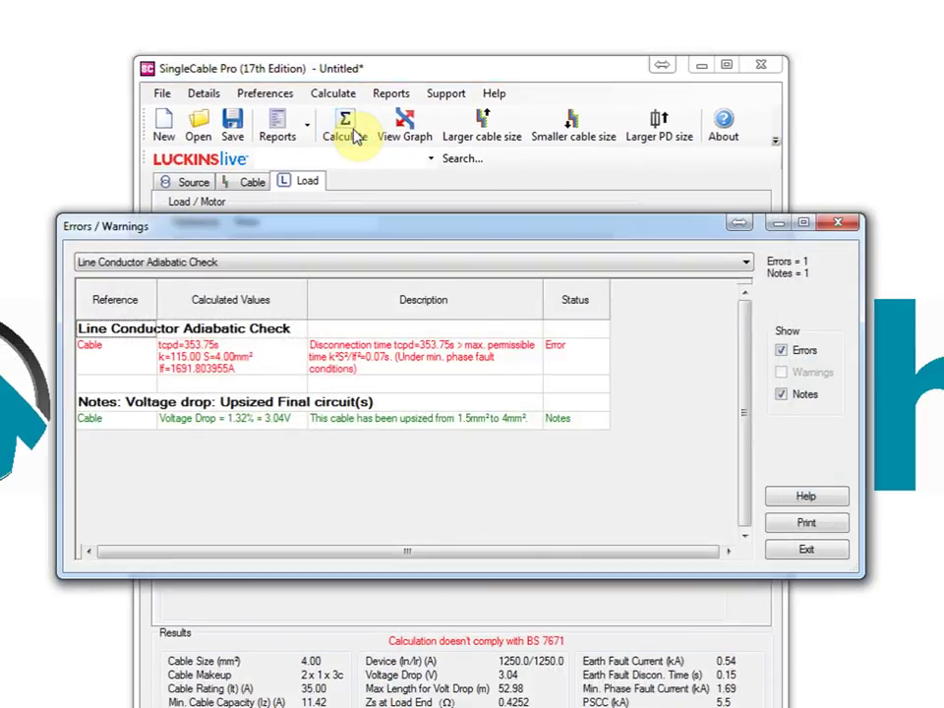
click(805, 555)
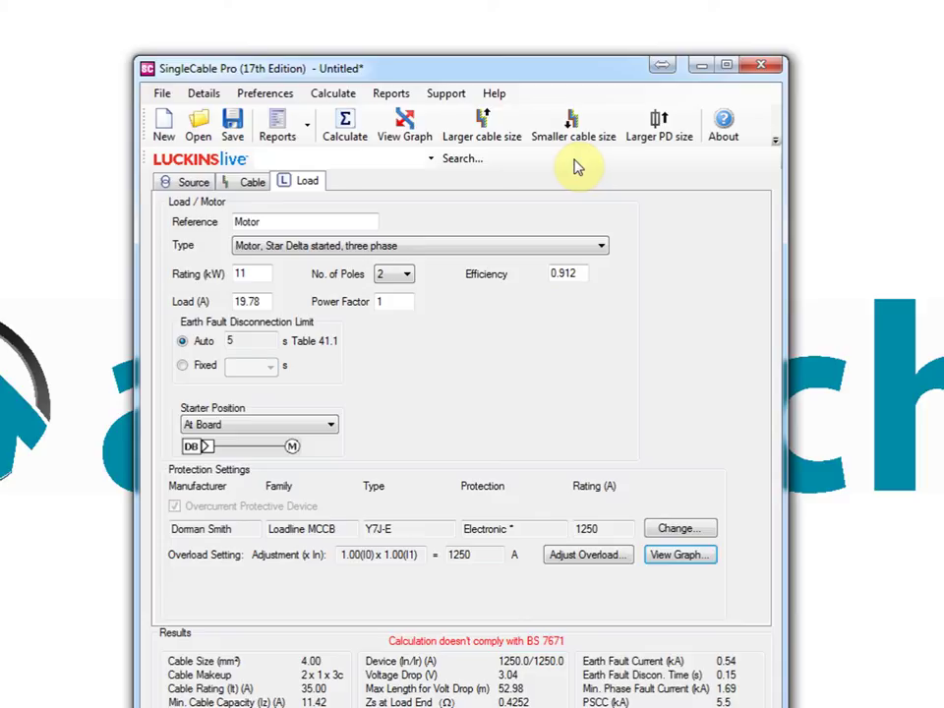
click(487, 131)
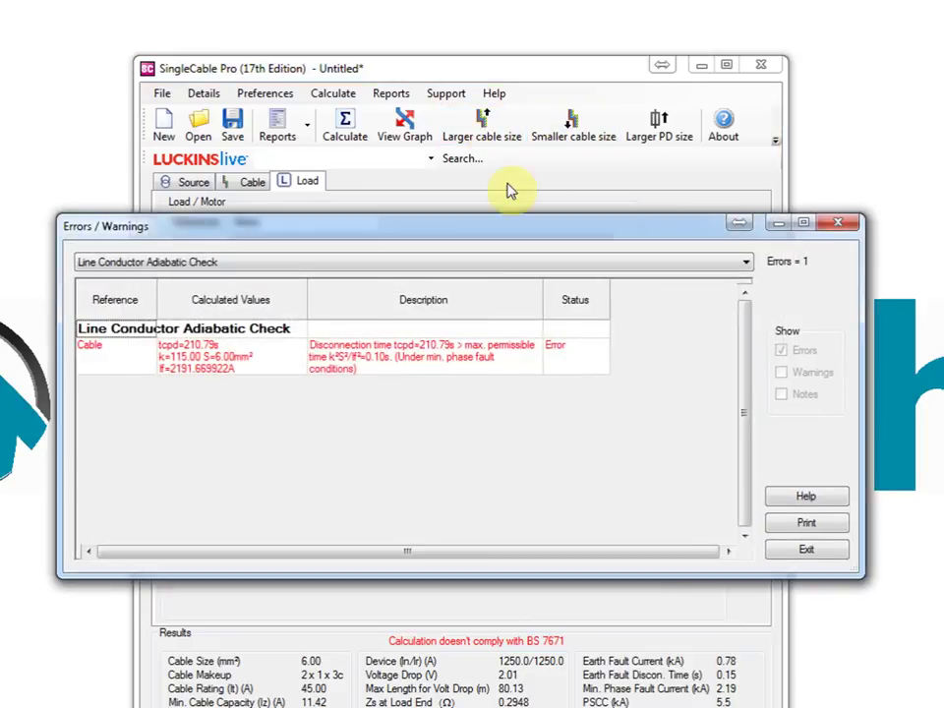
click(792, 553)
click(572, 128)
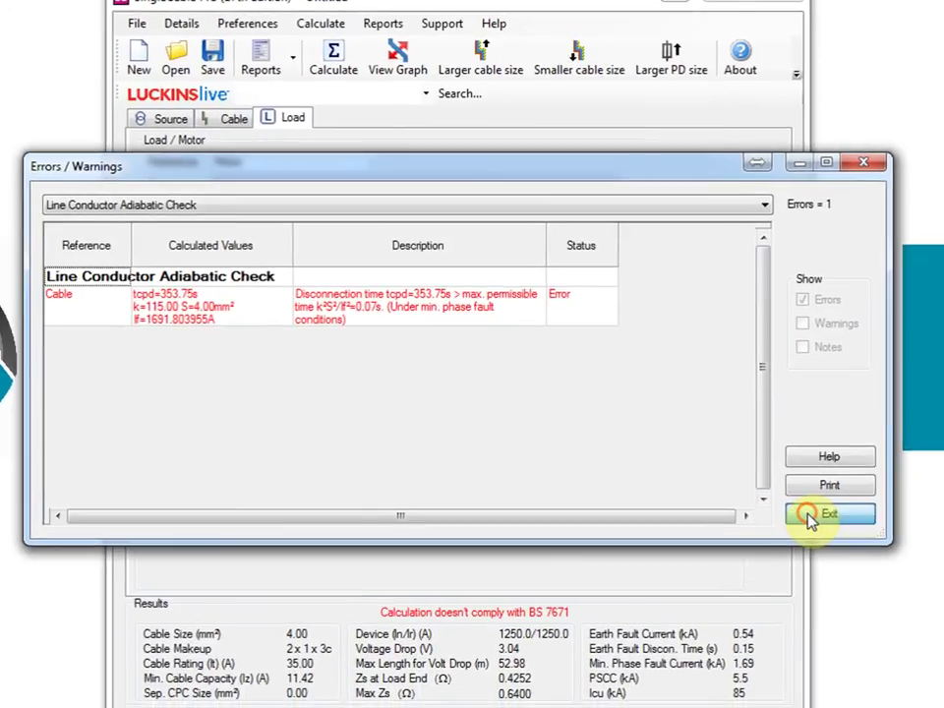
click(792, 553)
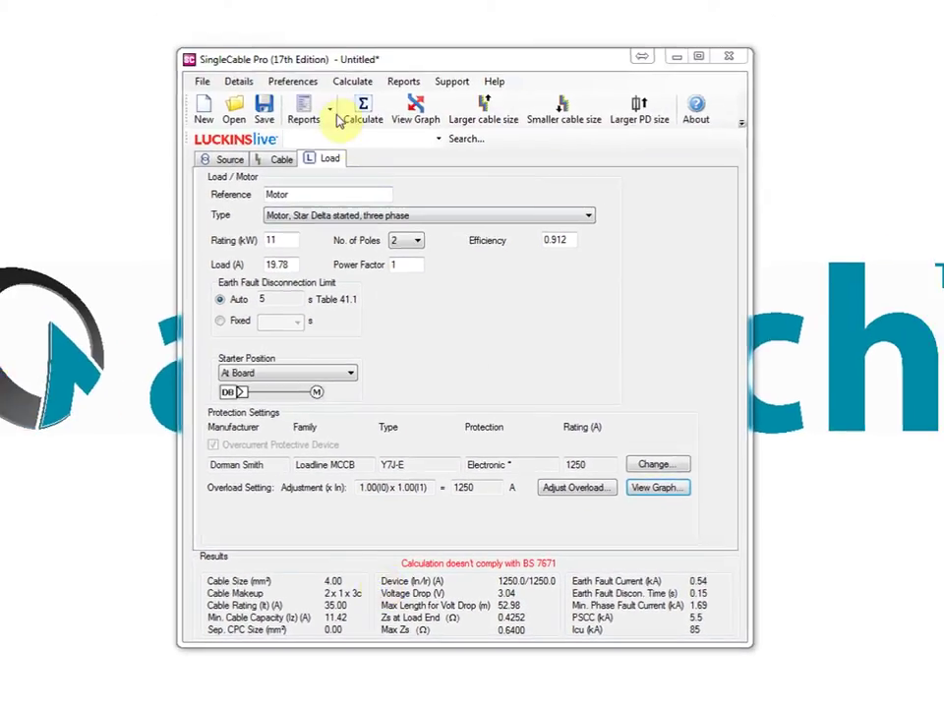
click(332, 112)
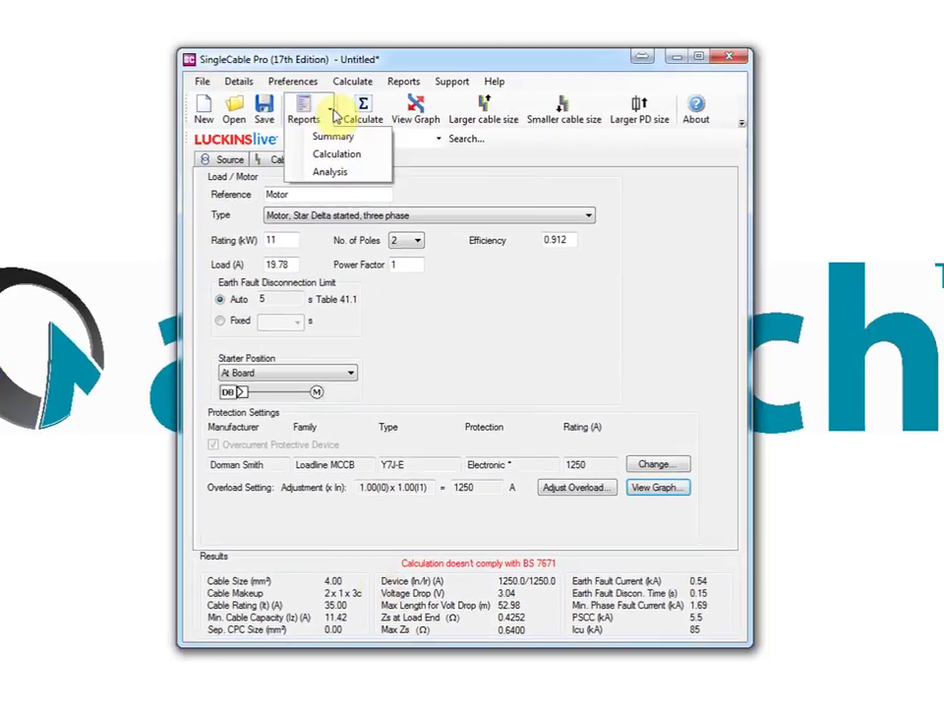
click(334, 135)
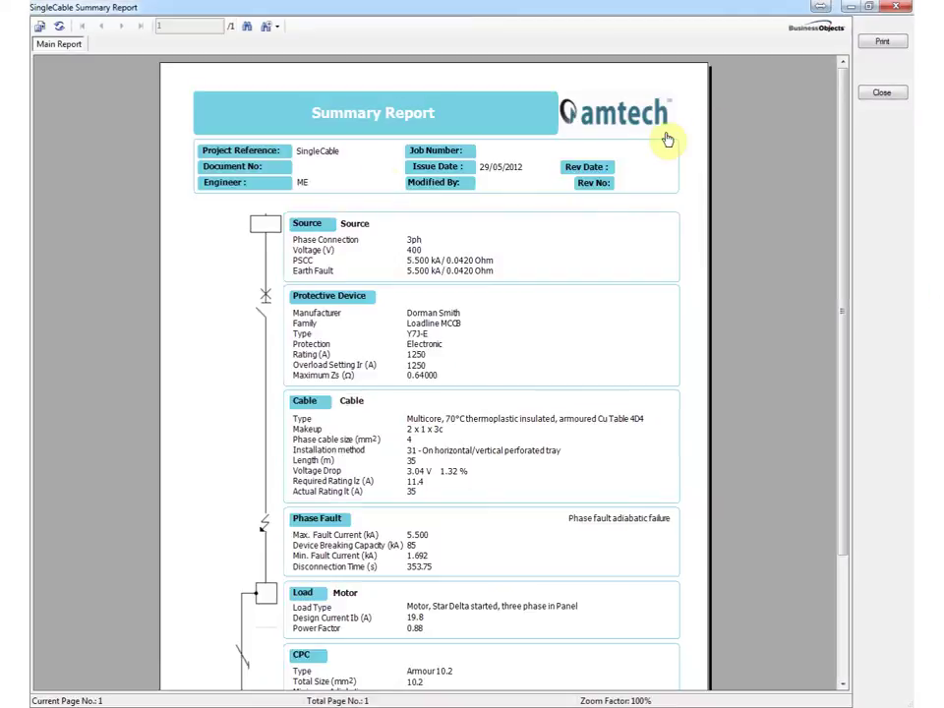
click(870, 93)
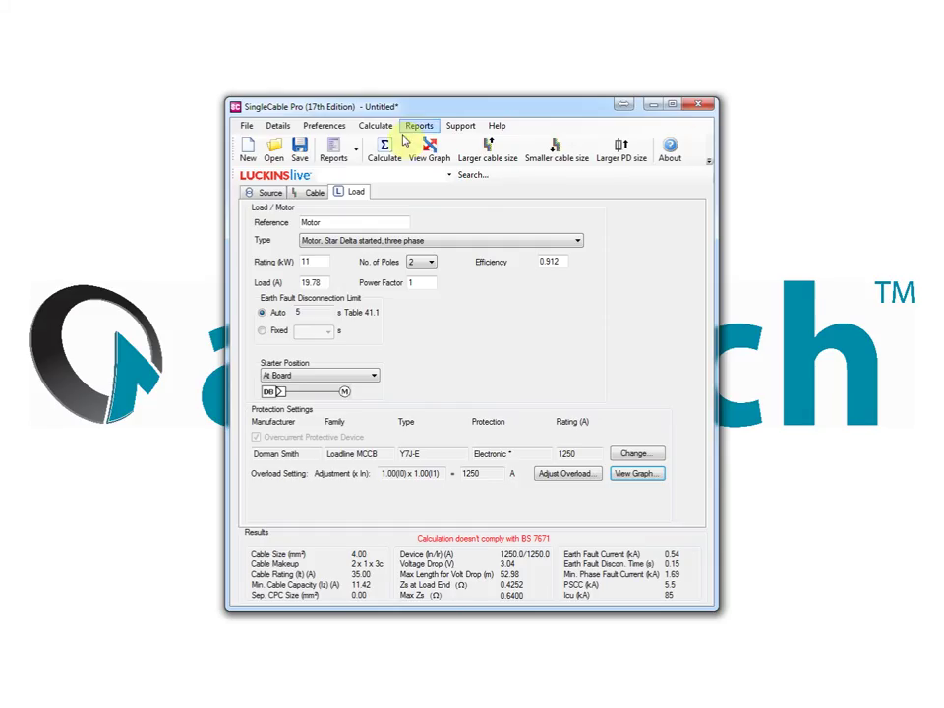
click(356, 153)
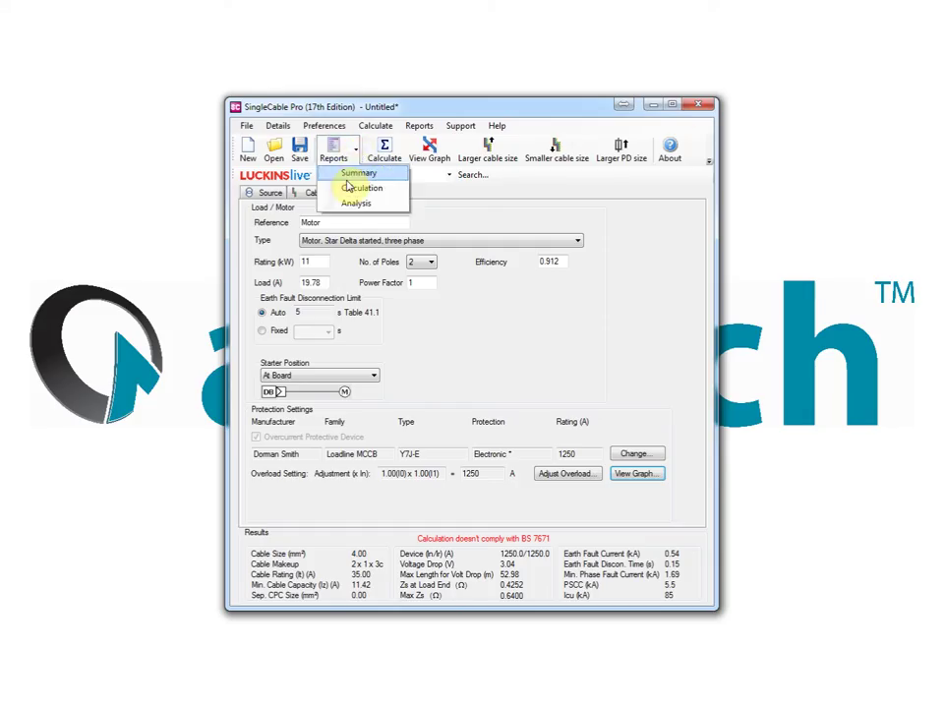
click(300, 188)
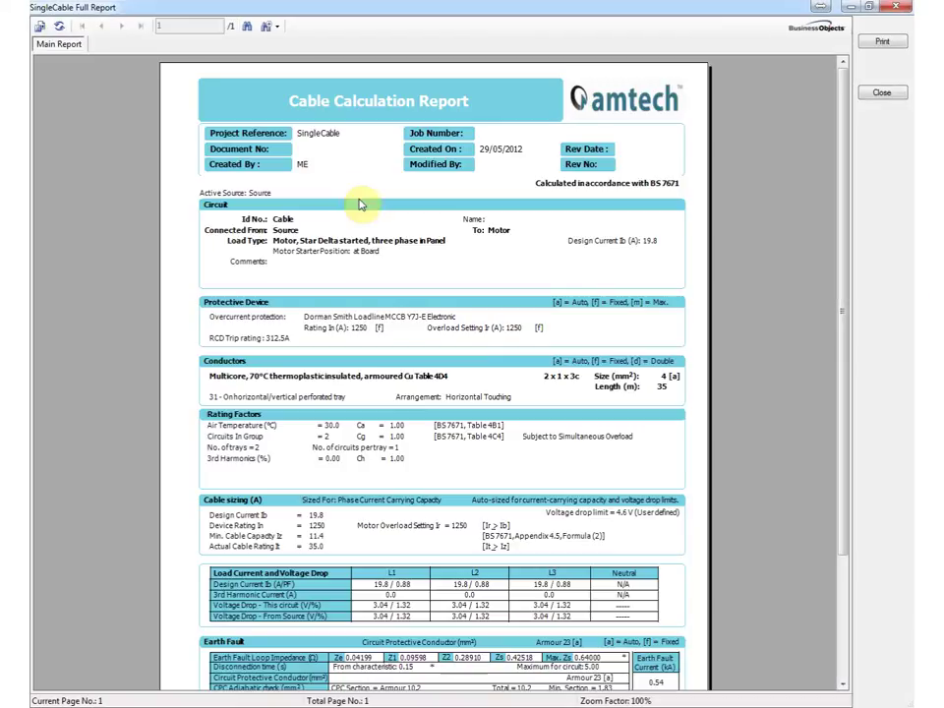
click(882, 94)
click(356, 153)
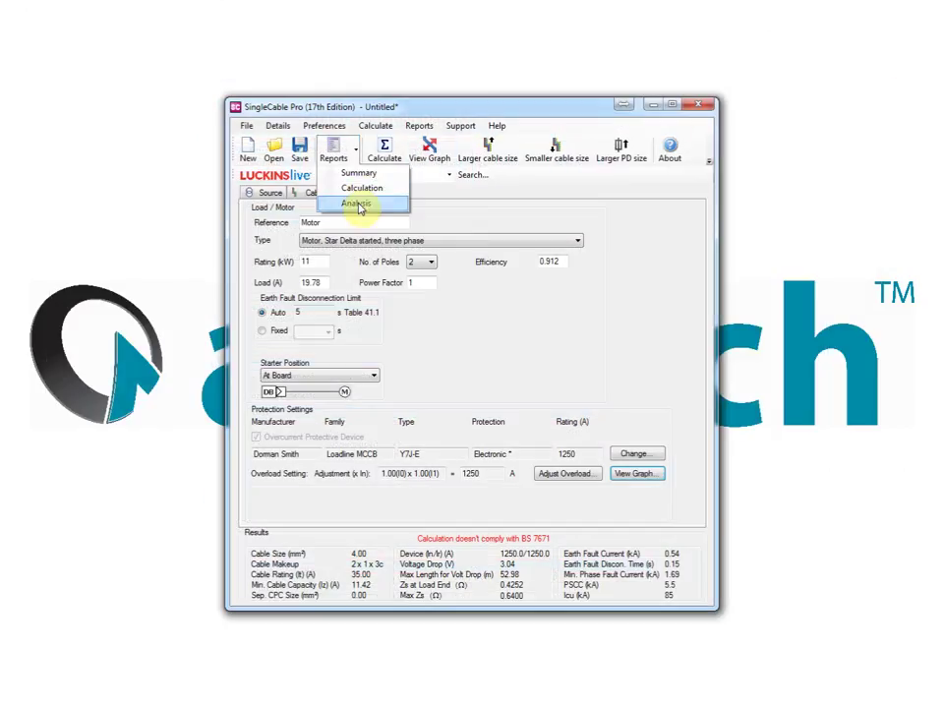
click(358, 205)
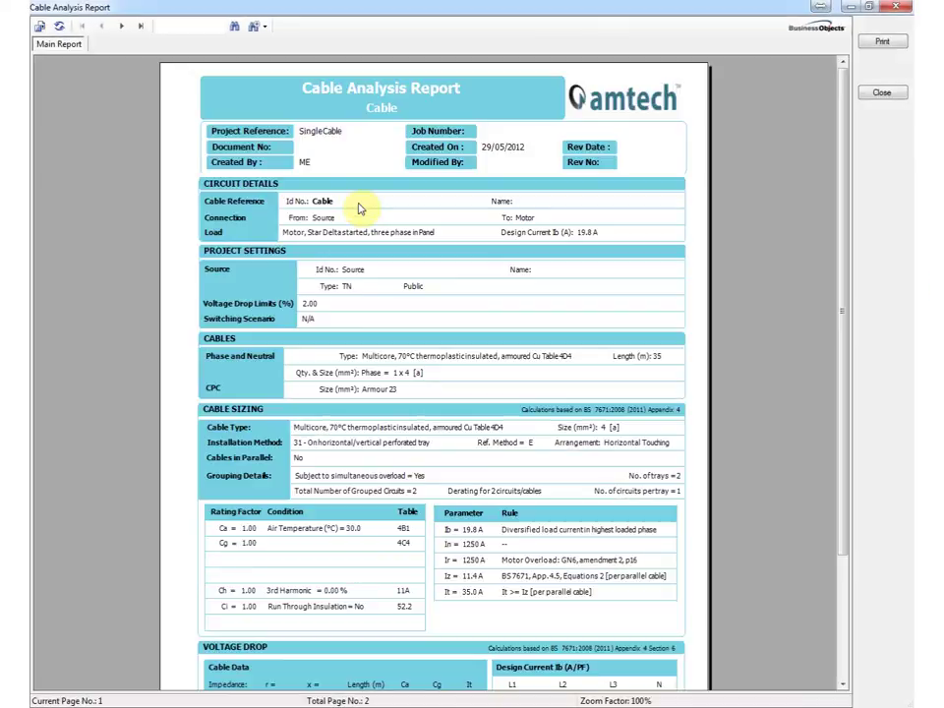
click(122, 25)
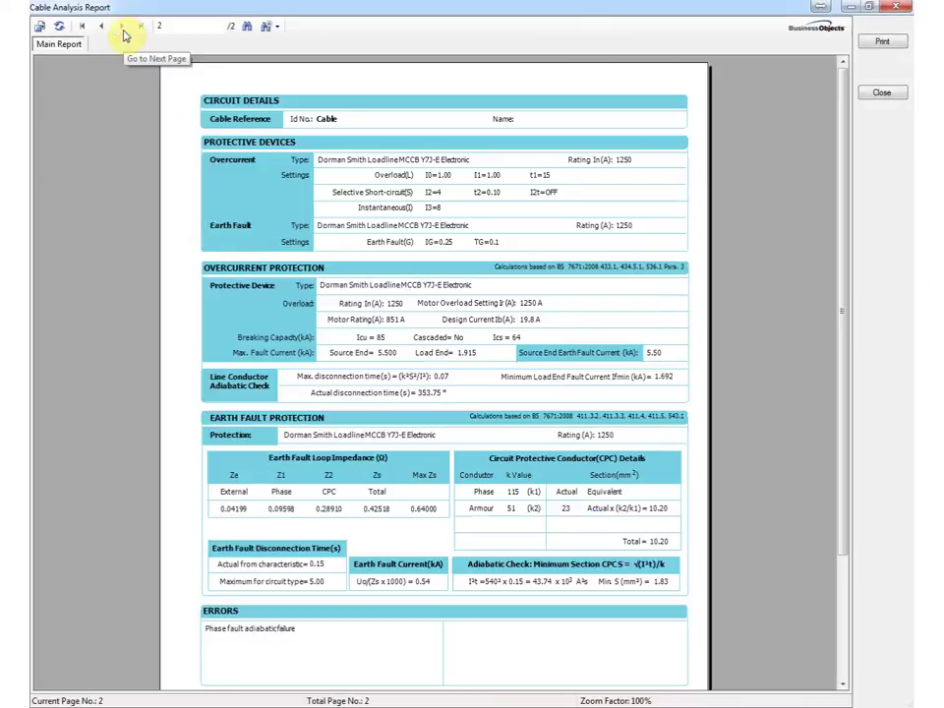
click(894, 91)
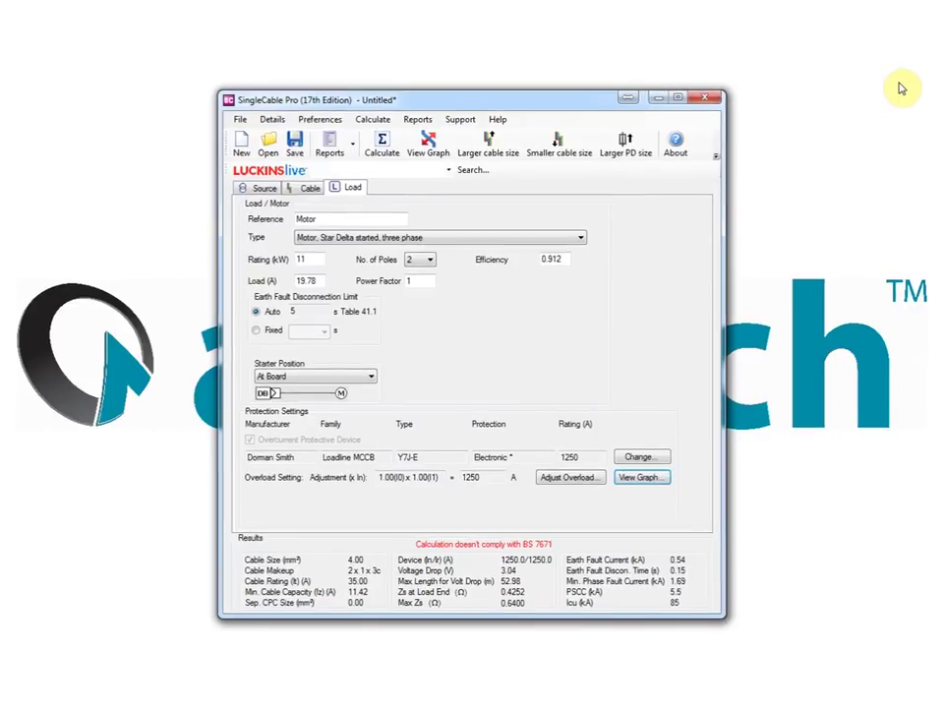